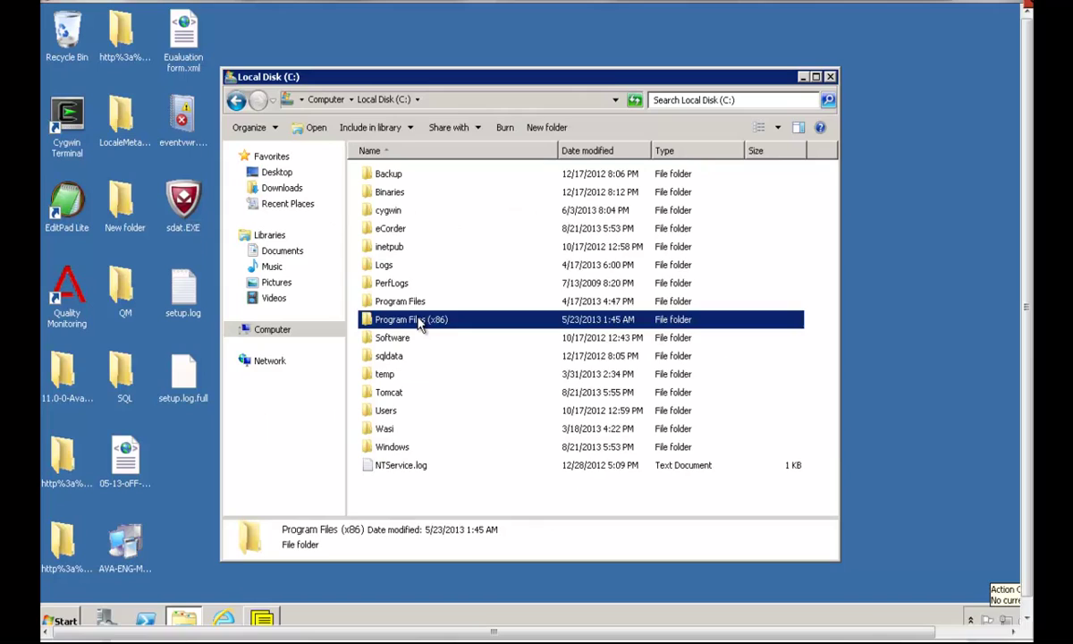
# - Navigate to Program Files (x86)\Witness\QM in Explorer and focus its file listing
pyautogui.doubleClick(418, 320)
pyautogui.scroll(-2, 427, 336)
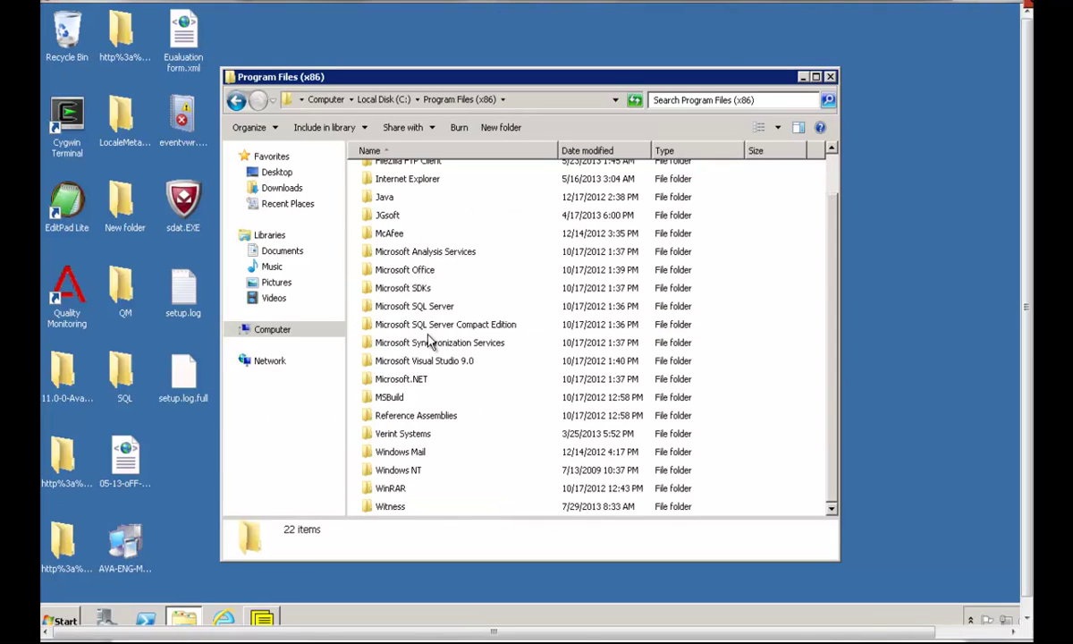
pyautogui.doubleClick(391, 507)
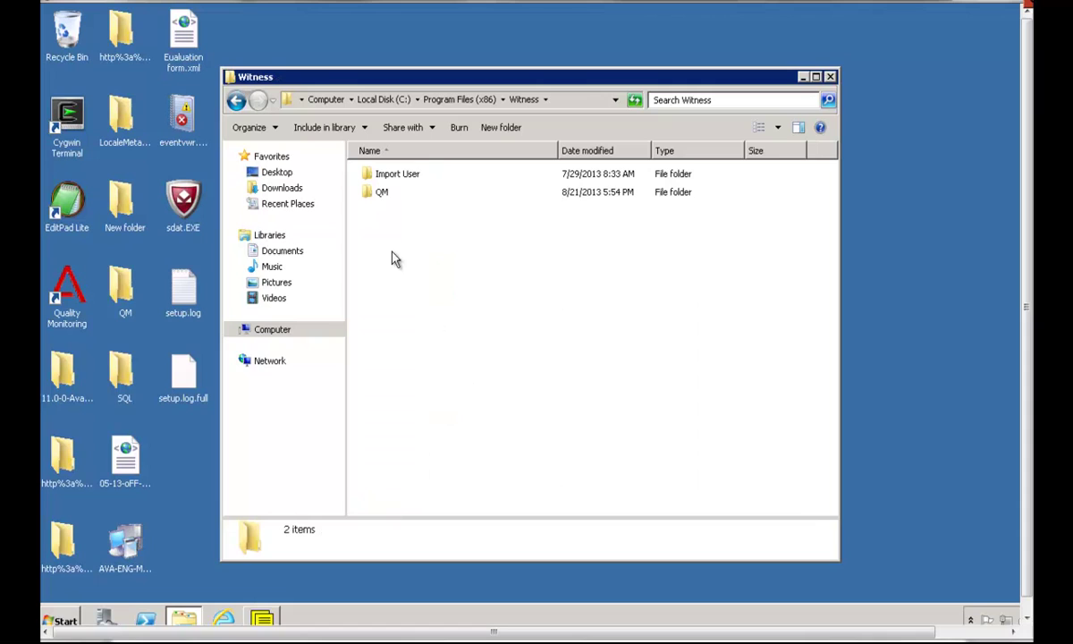
pyautogui.doubleClick(387, 197)
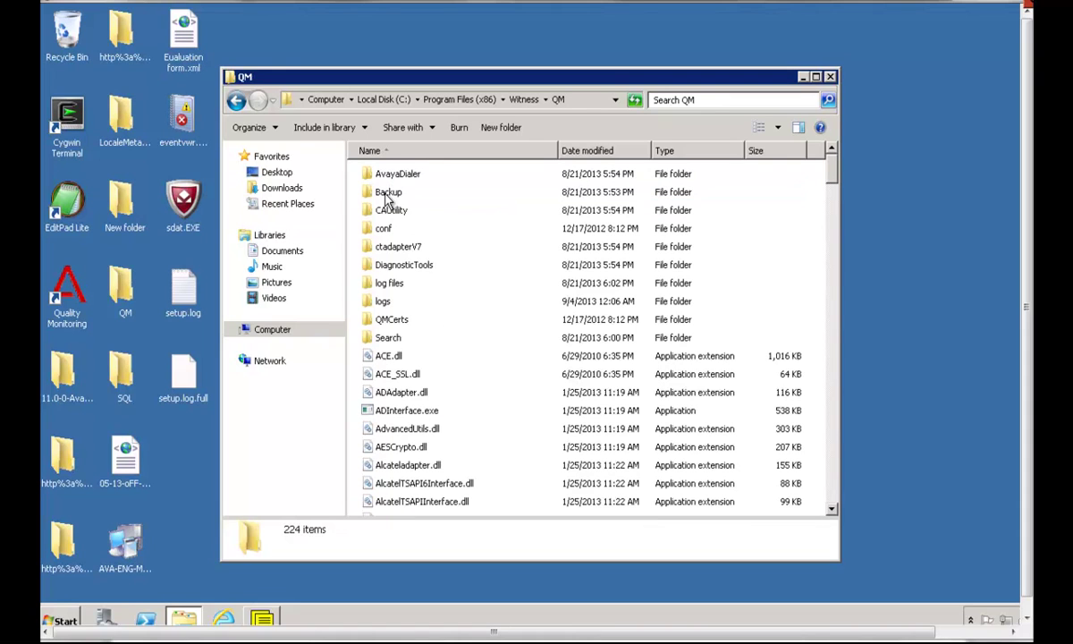
pyautogui.click(404, 380)
# - Launch LogManager.exe and select the BDRSvc component
pyautogui.press('l')
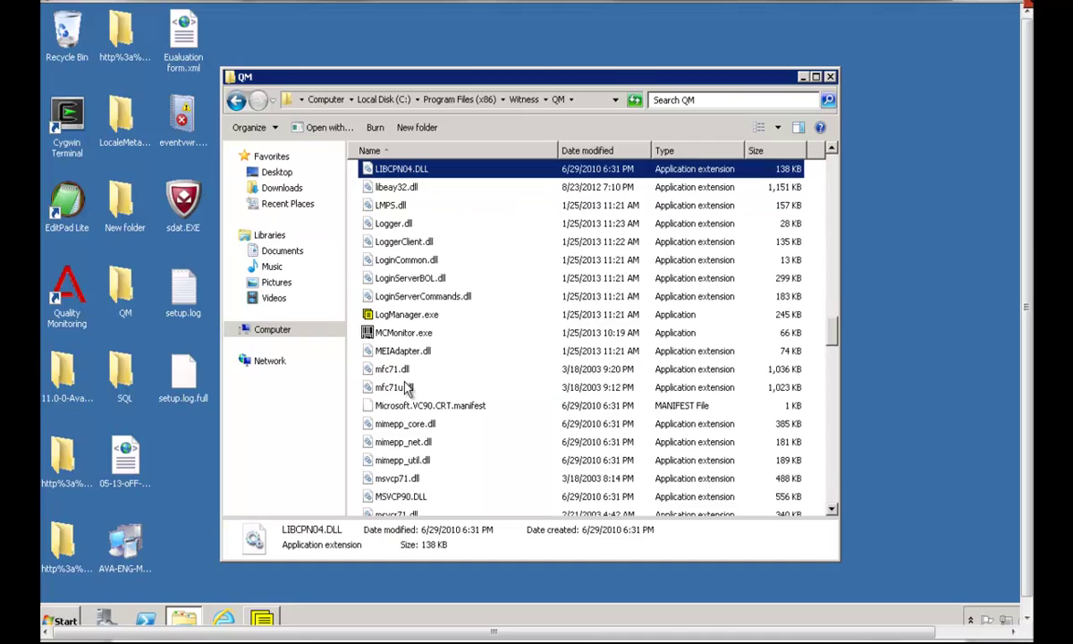
pyautogui.doubleClick(407, 314)
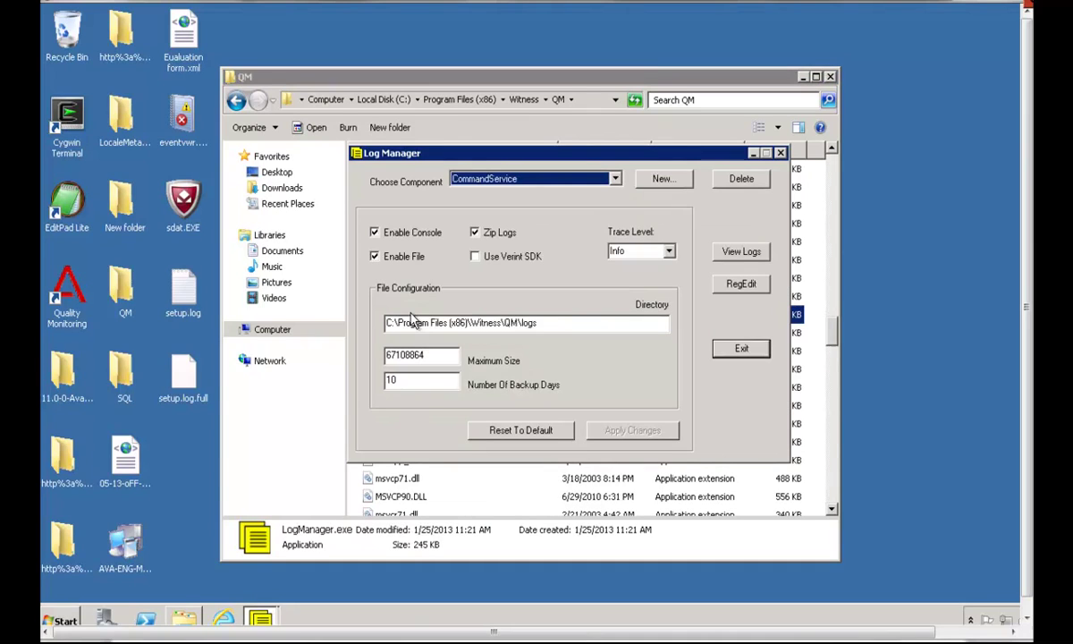
pyautogui.click(615, 178)
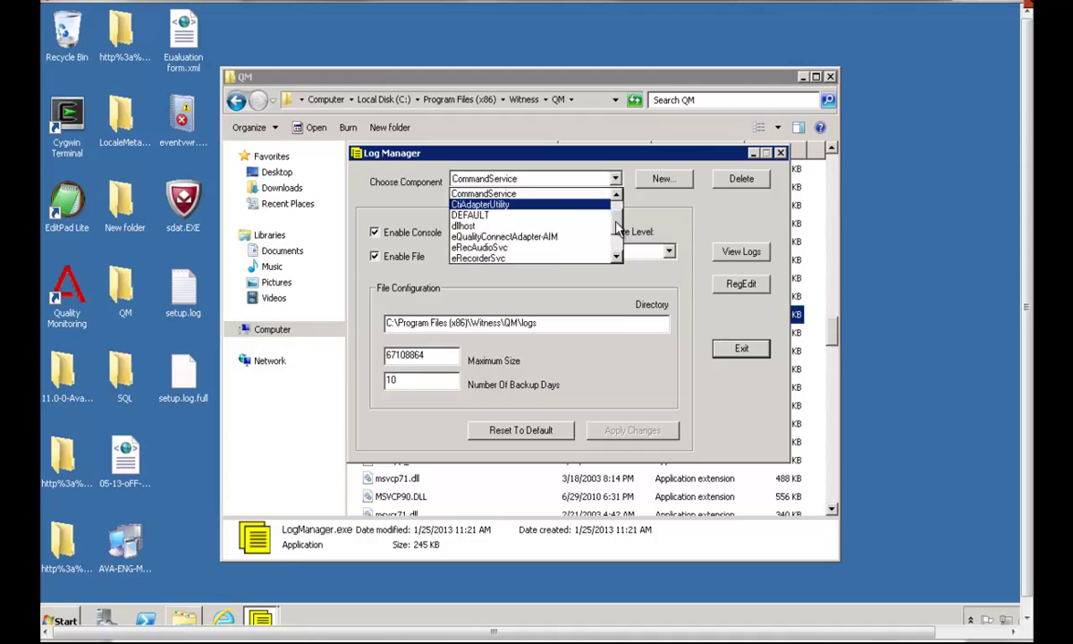
pyautogui.scroll(1, 617, 208)
pyautogui.click(458, 204)
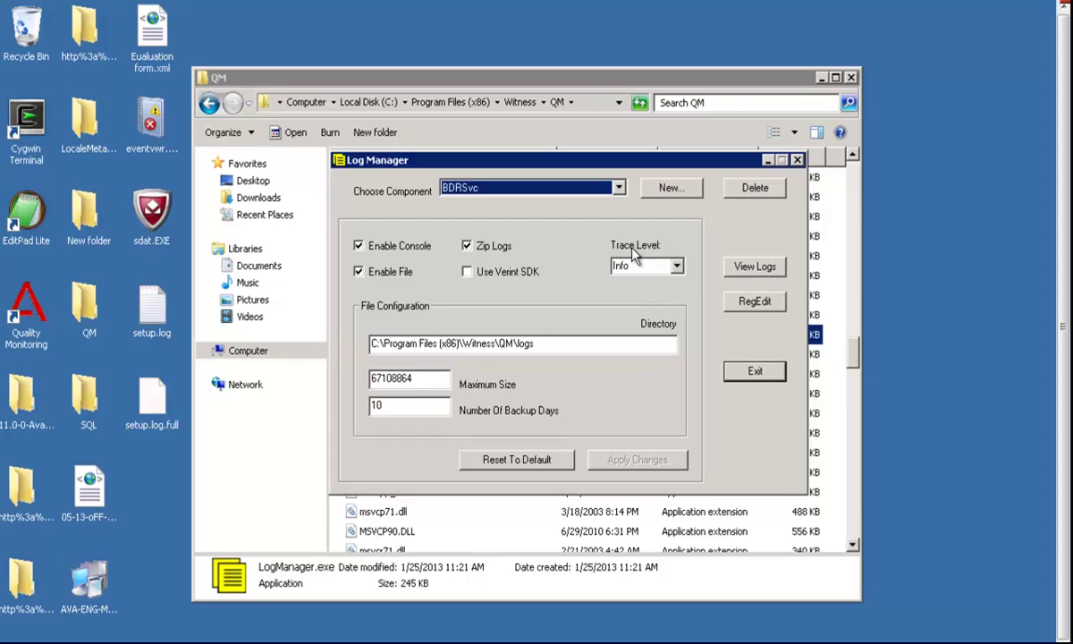
# - Set BDRSvc's trace level to DebugHigh, apply it, and highlight the logs directory path
pyautogui.click(626, 266)
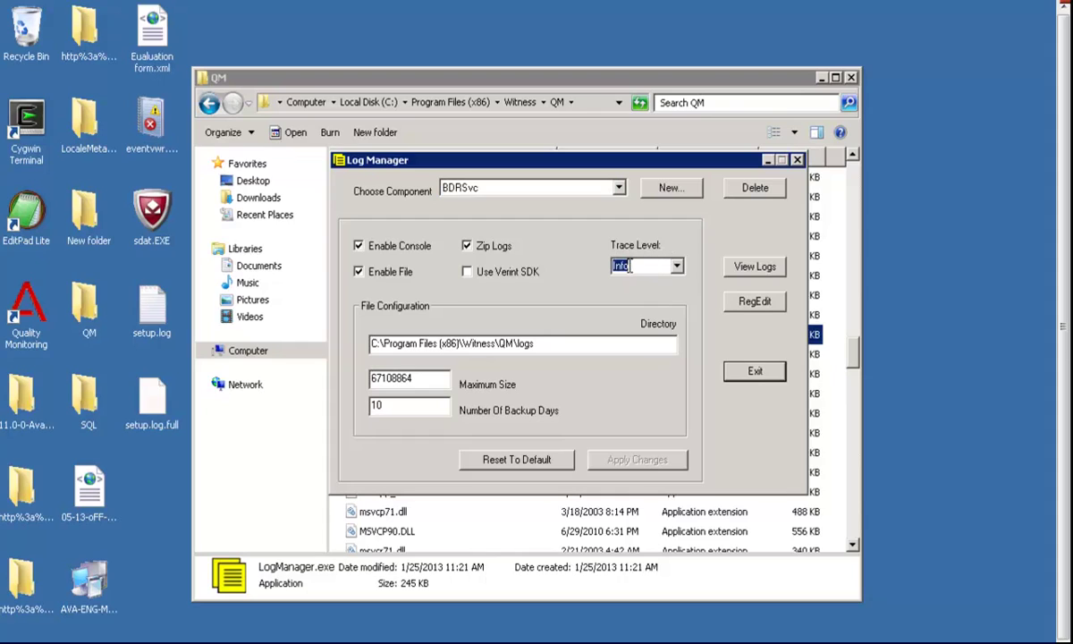
pyautogui.click(677, 267)
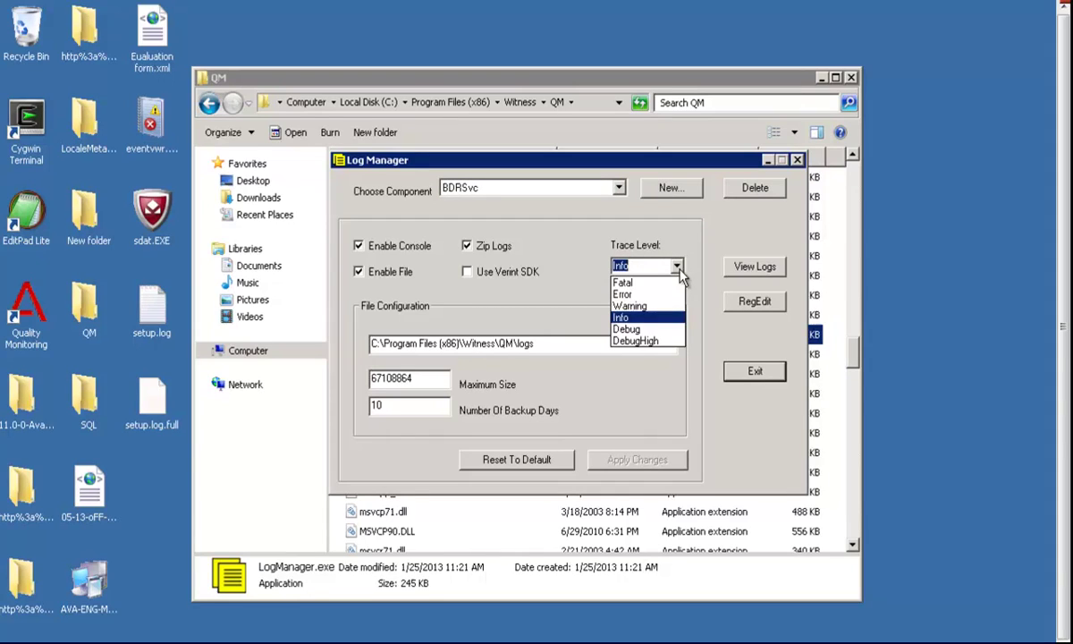
pyautogui.click(660, 341)
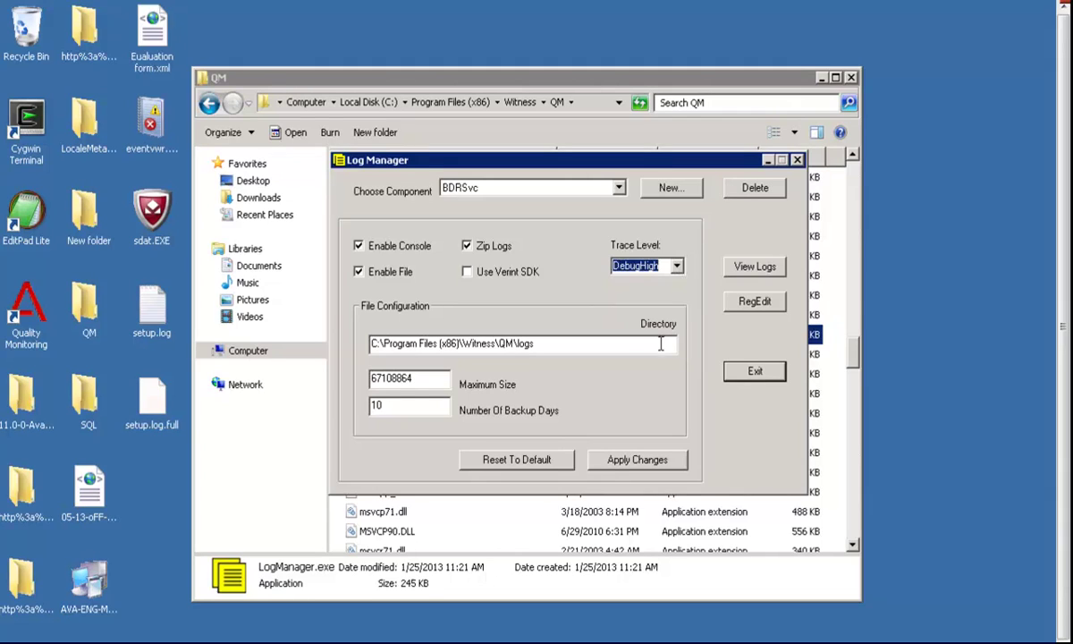
pyautogui.click(624, 460)
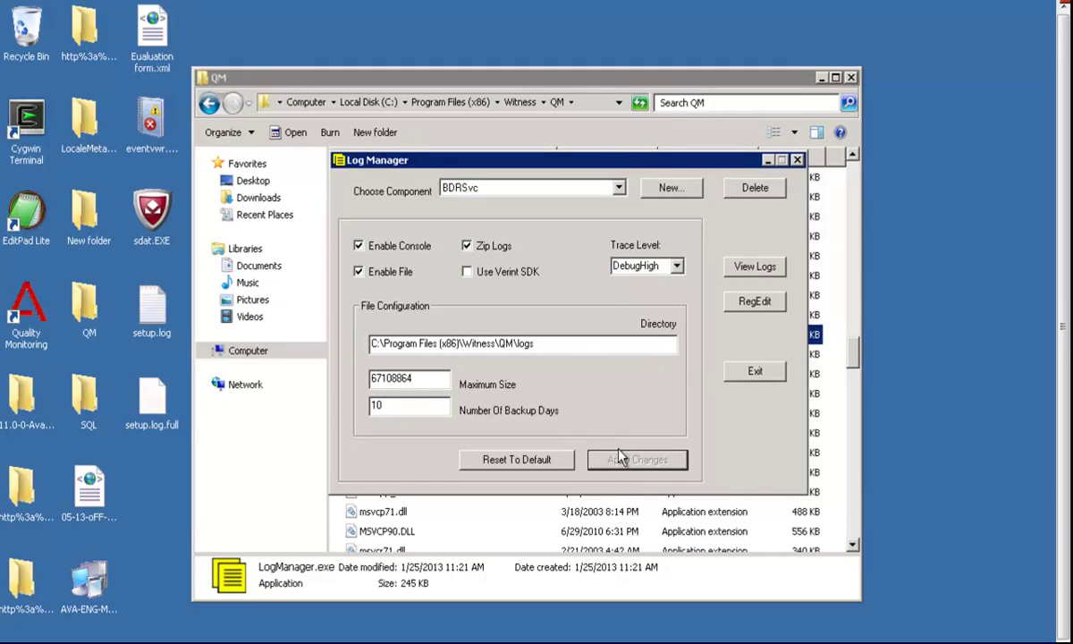
pyautogui.moveTo(550, 344); pyautogui.dragTo(369, 344)
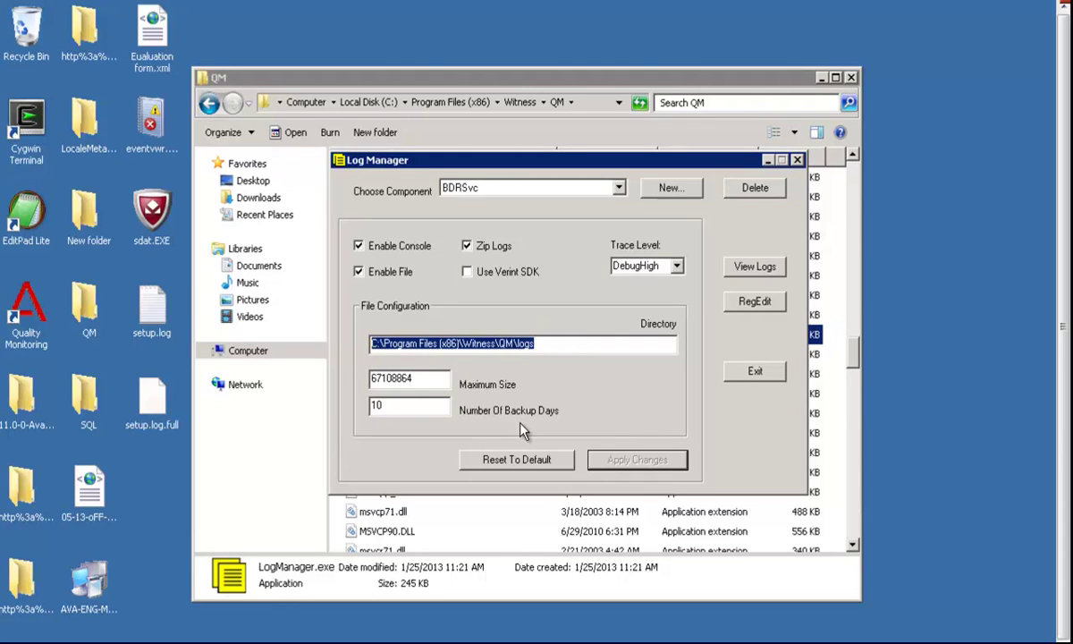
# - Switch to eRecAudioSvc, apply DebugHigh trace level, and highlight the logs directory path
pyautogui.click(618, 189)
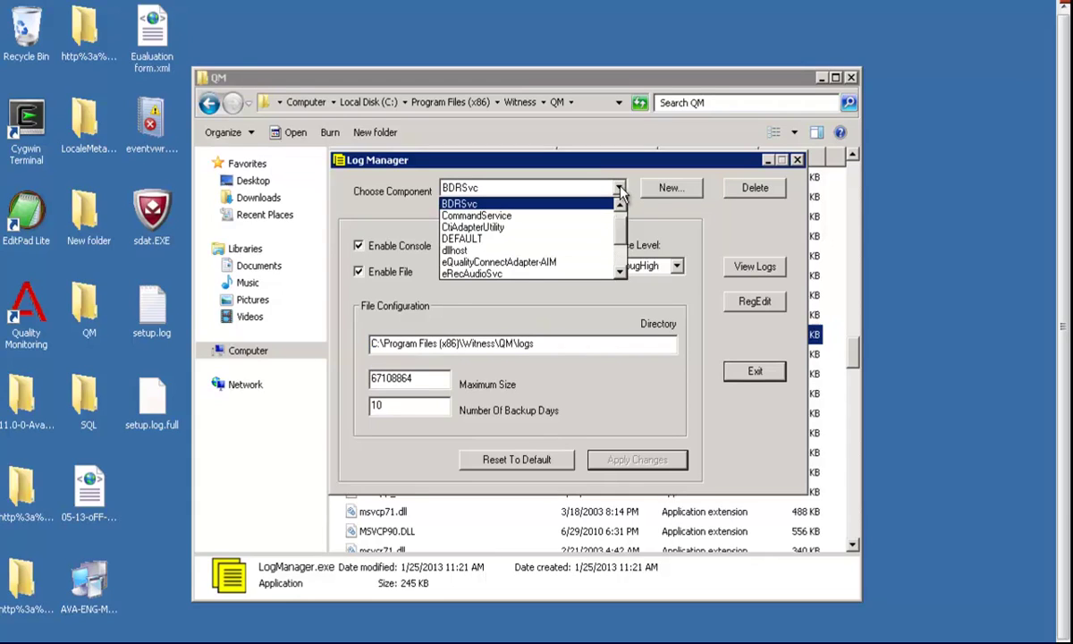
pyautogui.click(621, 273)
pyautogui.click(621, 273)
pyautogui.click(620, 273)
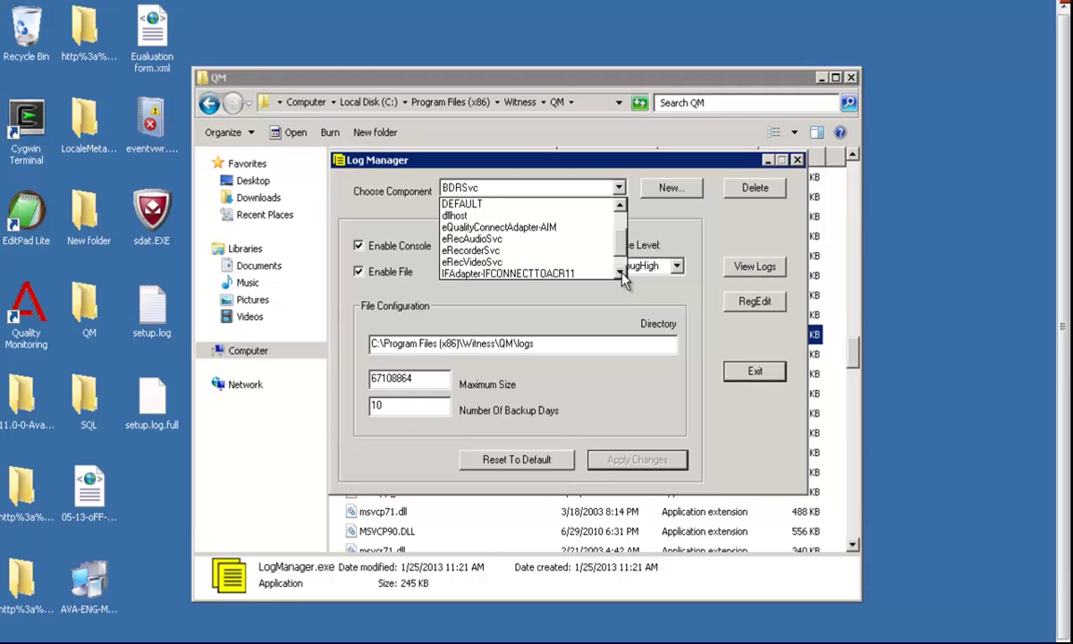
pyautogui.click(496, 240)
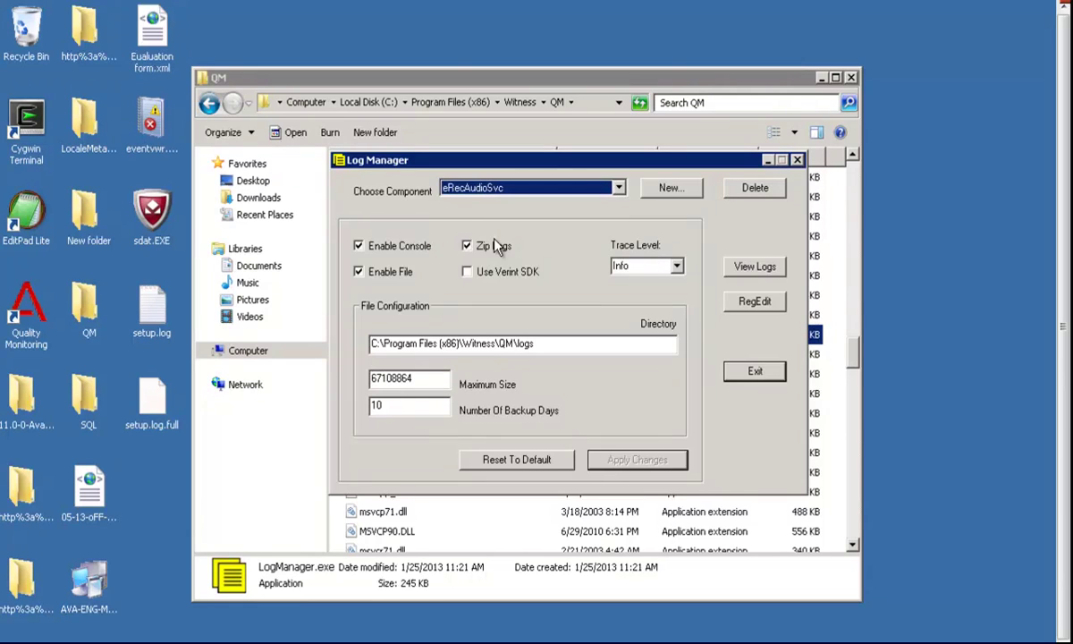
pyautogui.click(669, 267)
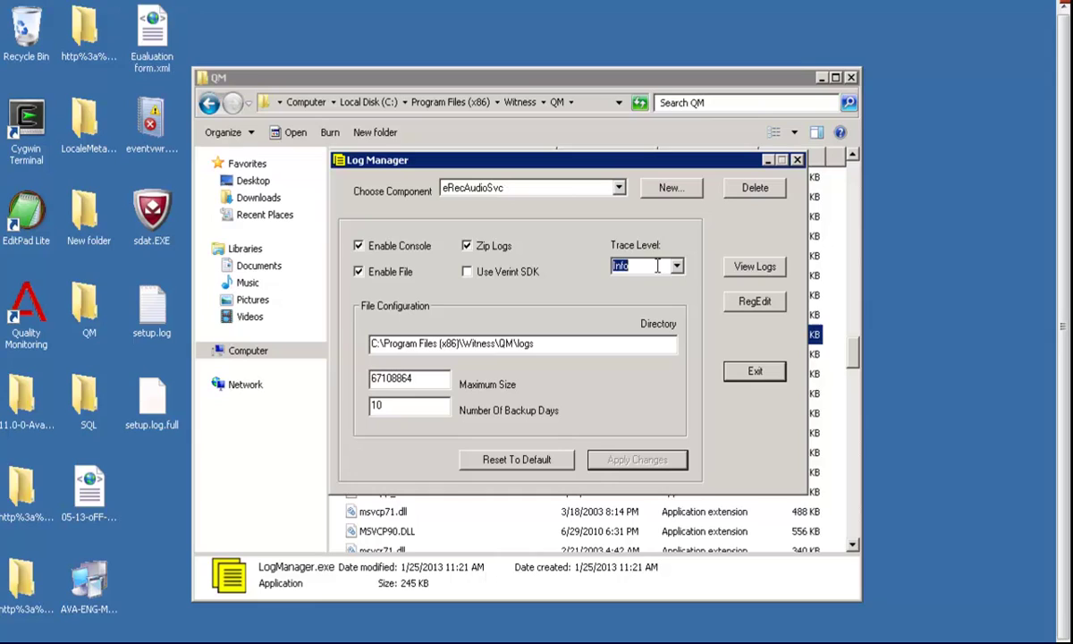
pyautogui.click(677, 268)
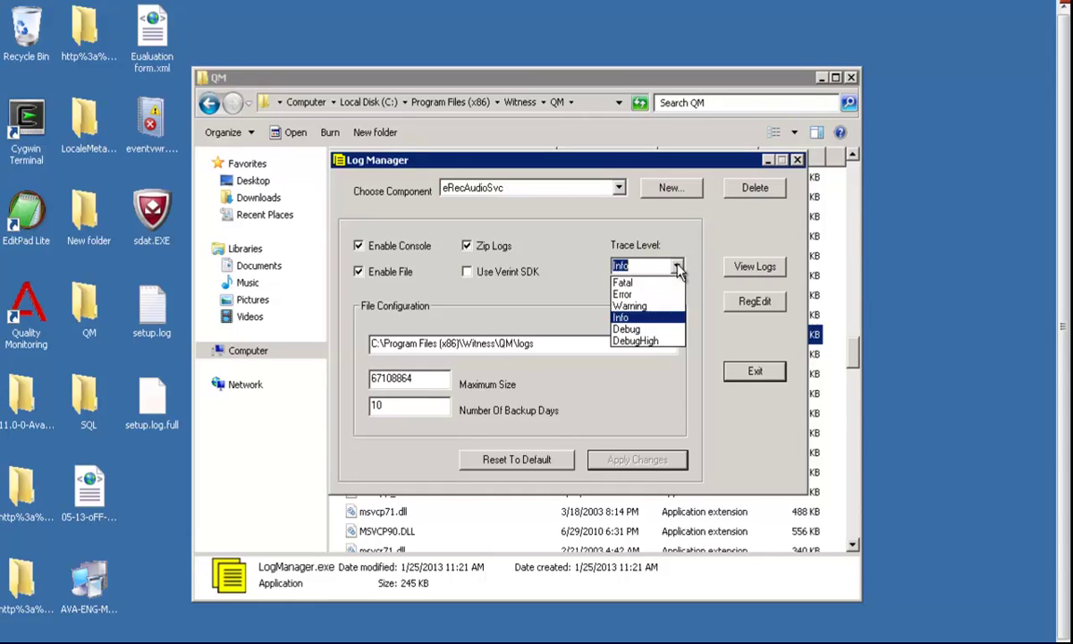
pyautogui.click(652, 343)
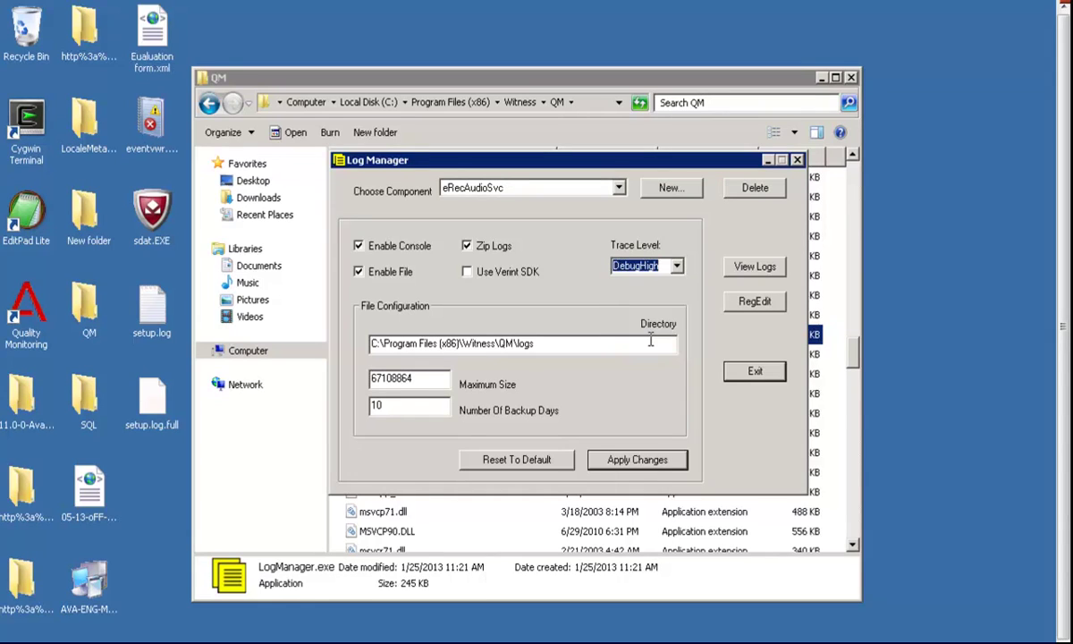
pyautogui.click(637, 460)
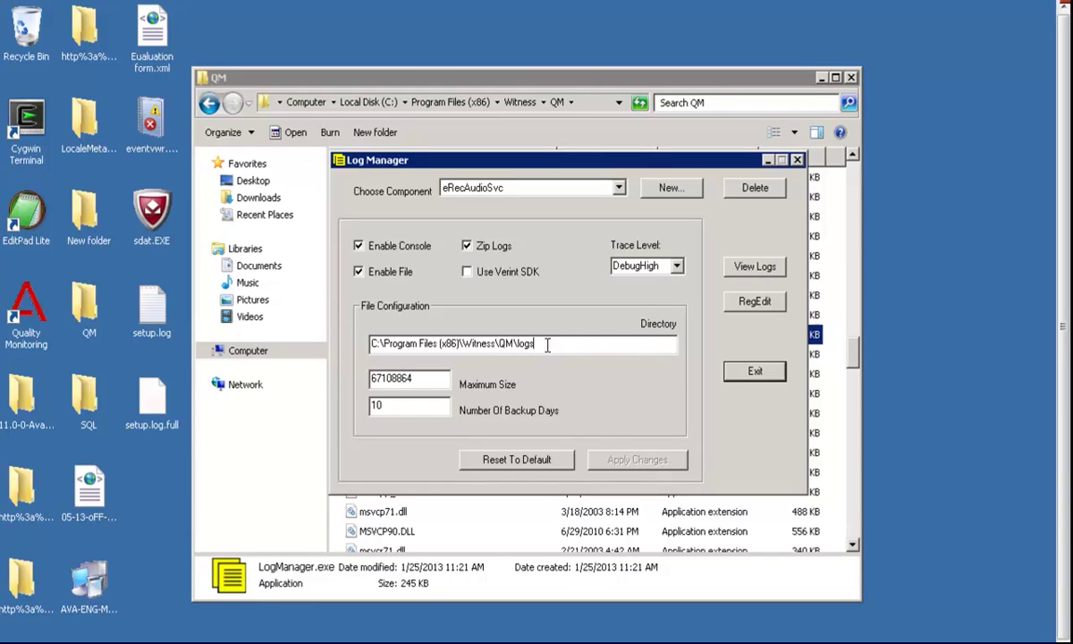
pyautogui.moveTo(546, 345); pyautogui.dragTo(369, 345)
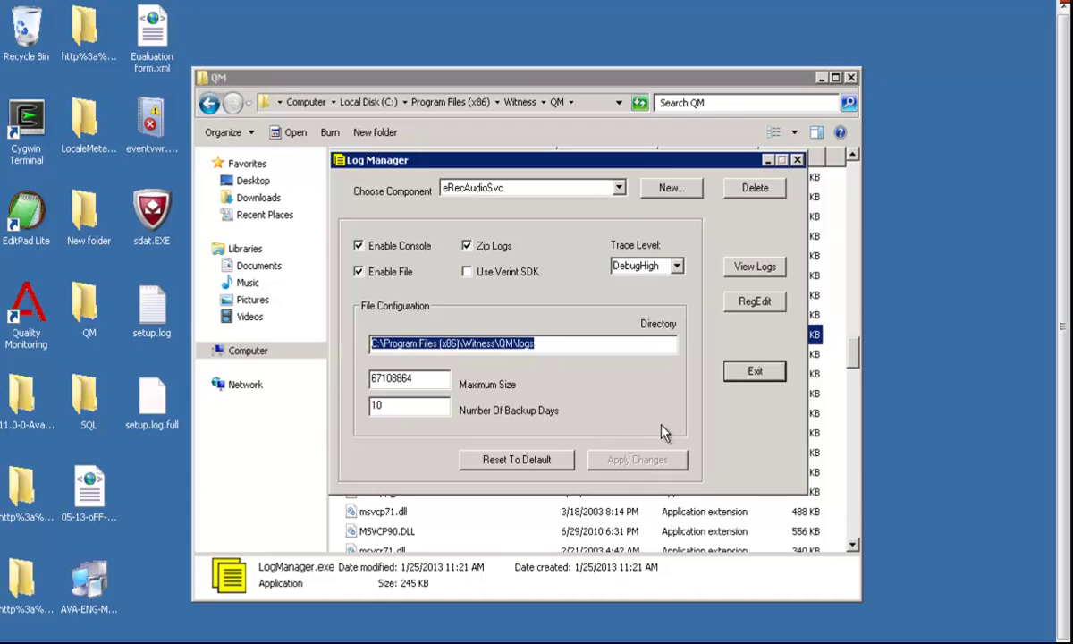
# - Switch to eRecVideoSvc, apply DebugHigh trace level, and highlight the logs directory path
pyautogui.click(619, 188)
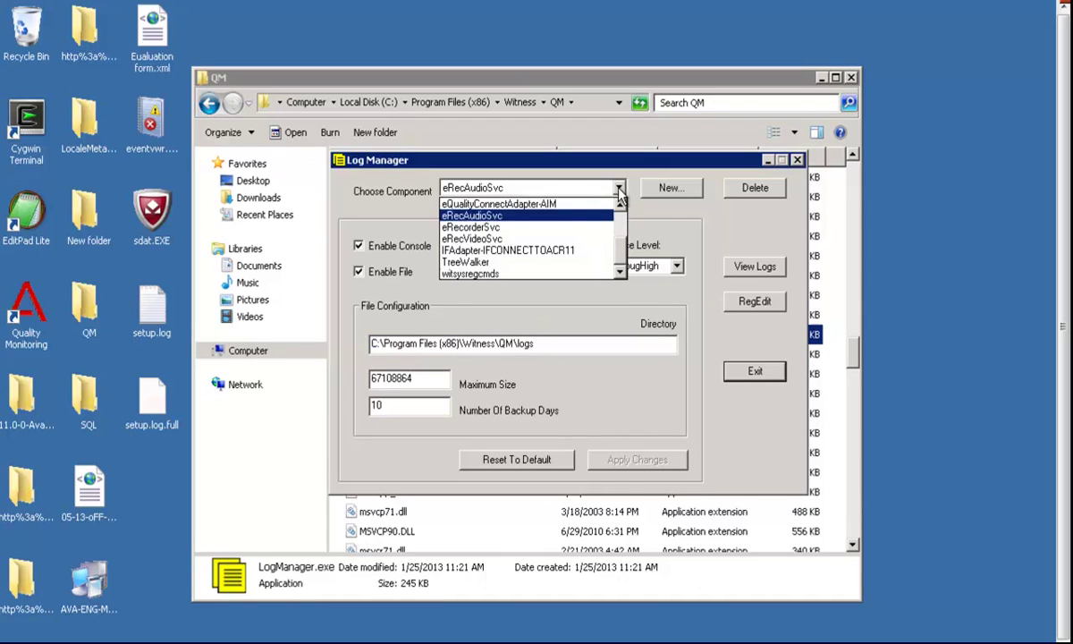
pyautogui.click(471, 239)
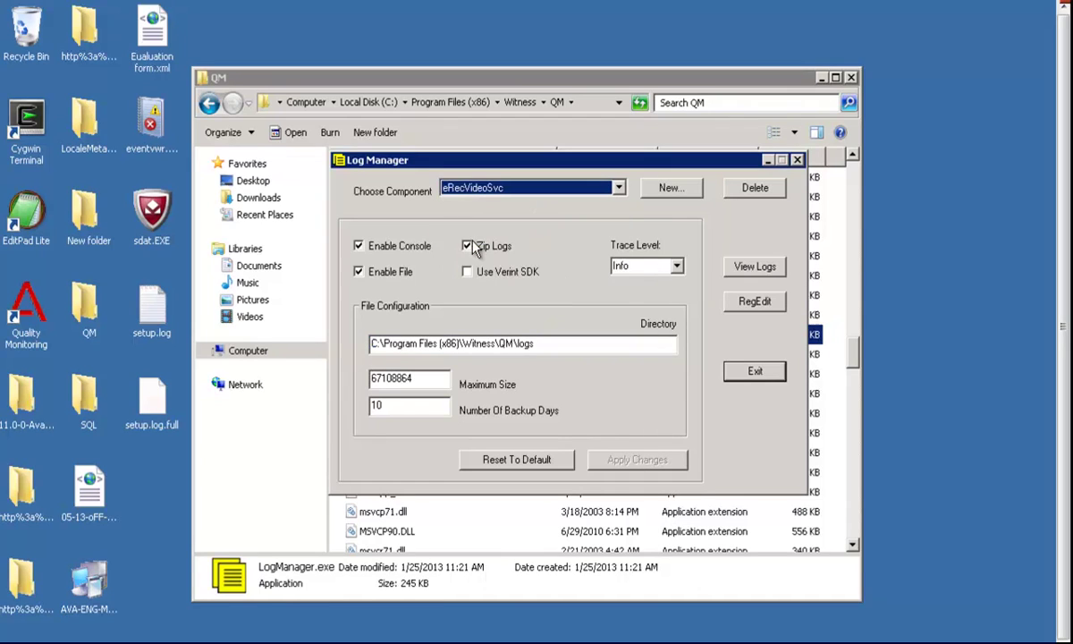
pyautogui.click(656, 266)
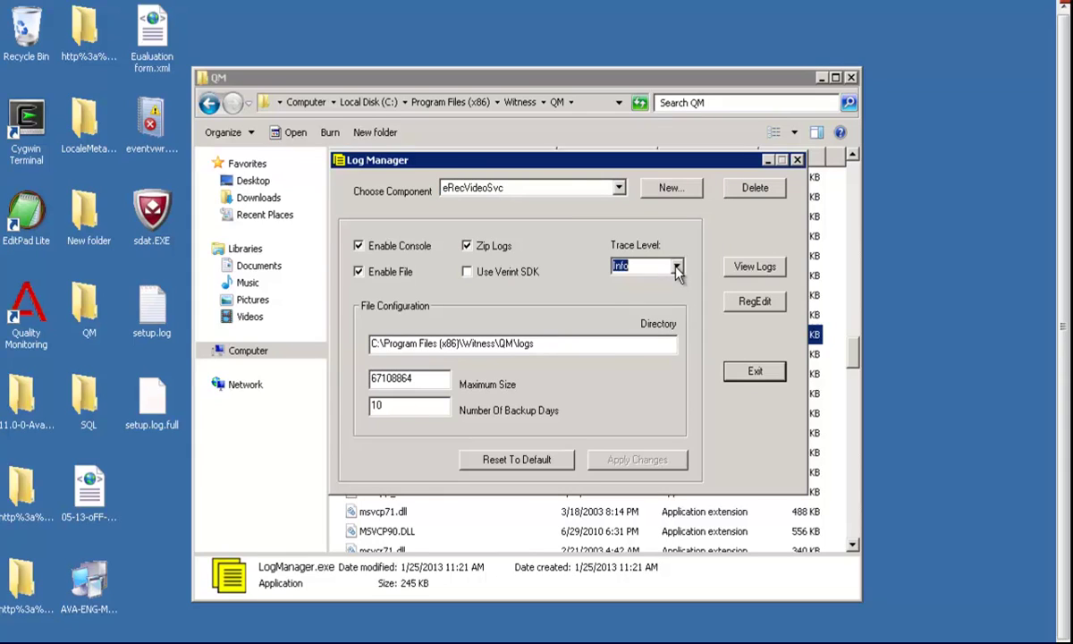
pyautogui.click(677, 266)
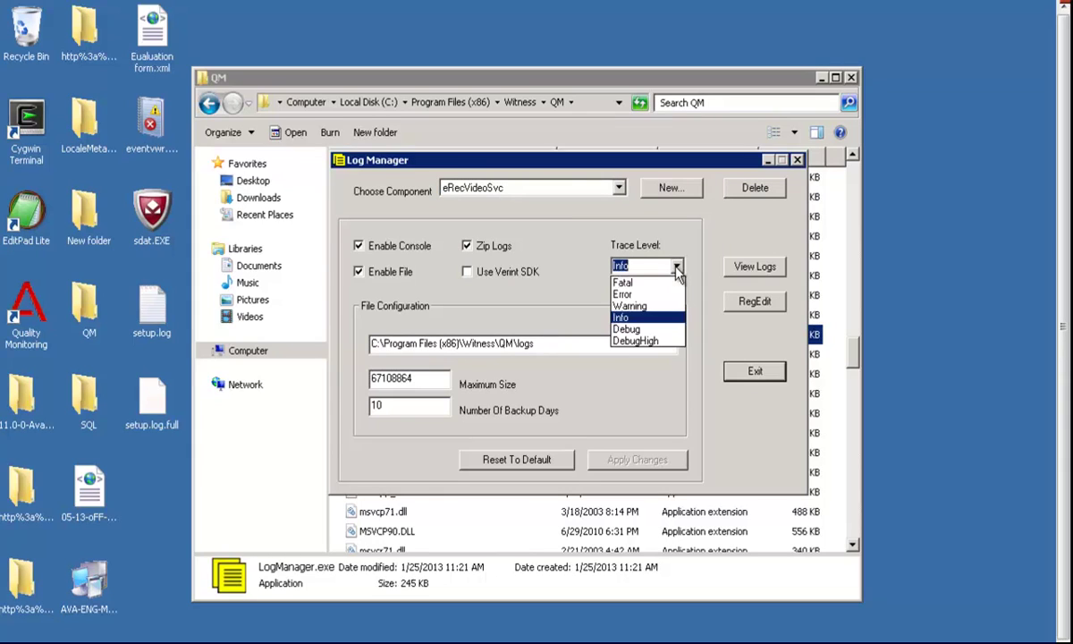
pyautogui.click(652, 341)
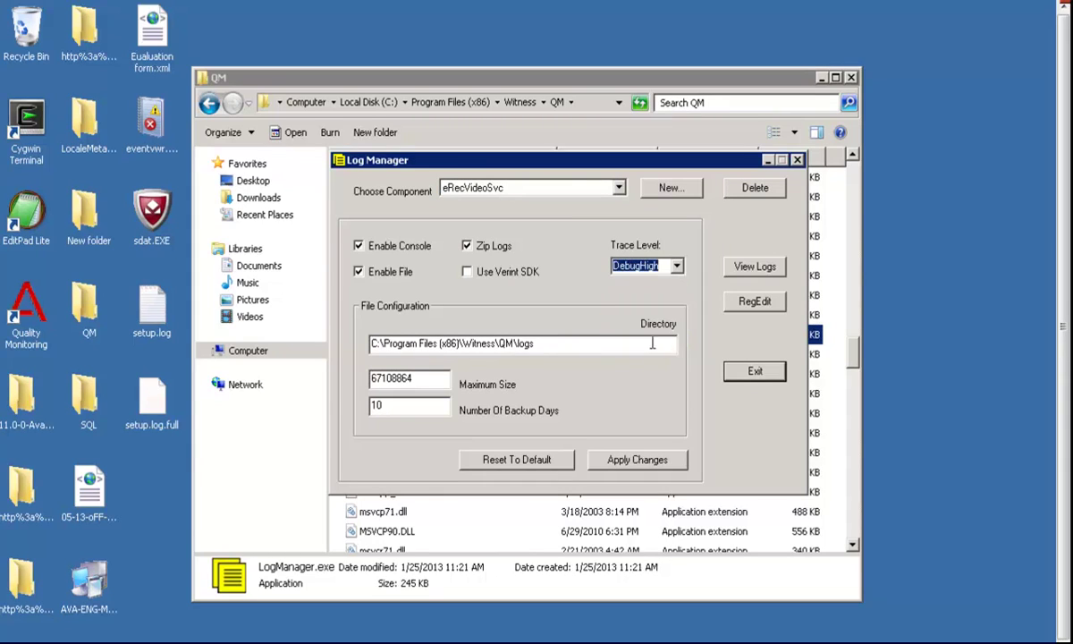
pyautogui.click(633, 461)
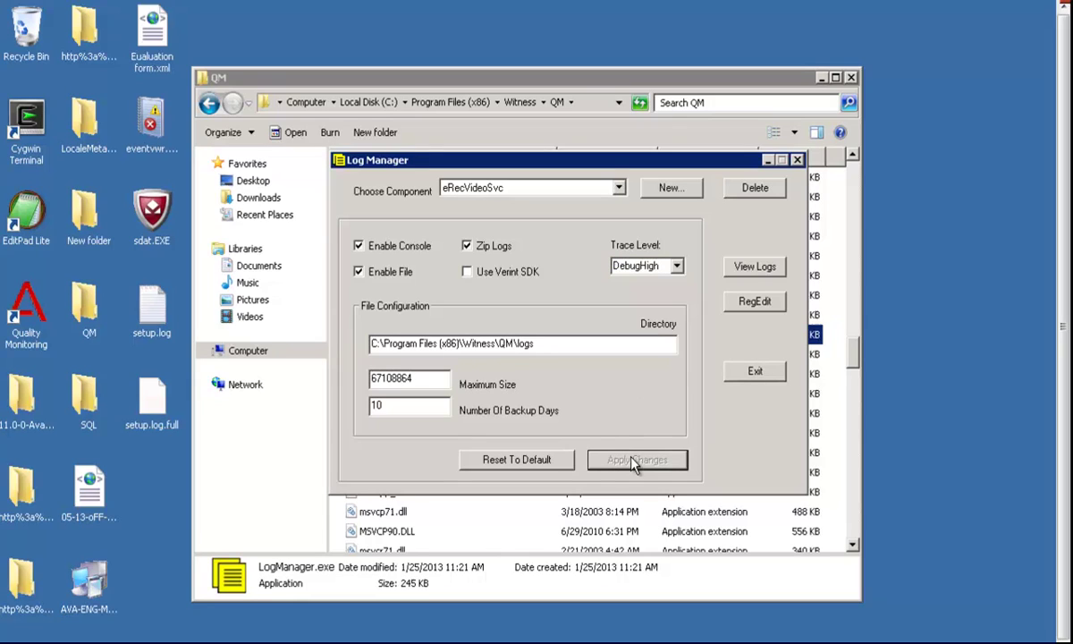
pyautogui.moveTo(546, 342); pyautogui.dragTo(300, 336)
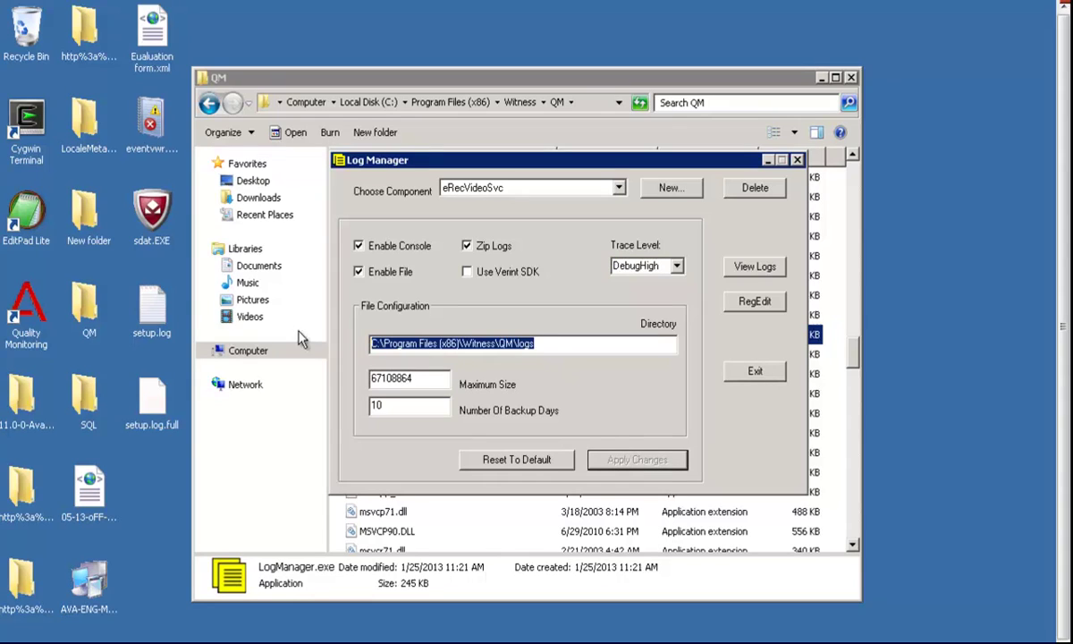
# - Switch to eRecorderSvc, apply DebugHigh trace level, and select the logs directory path
pyautogui.click(620, 189)
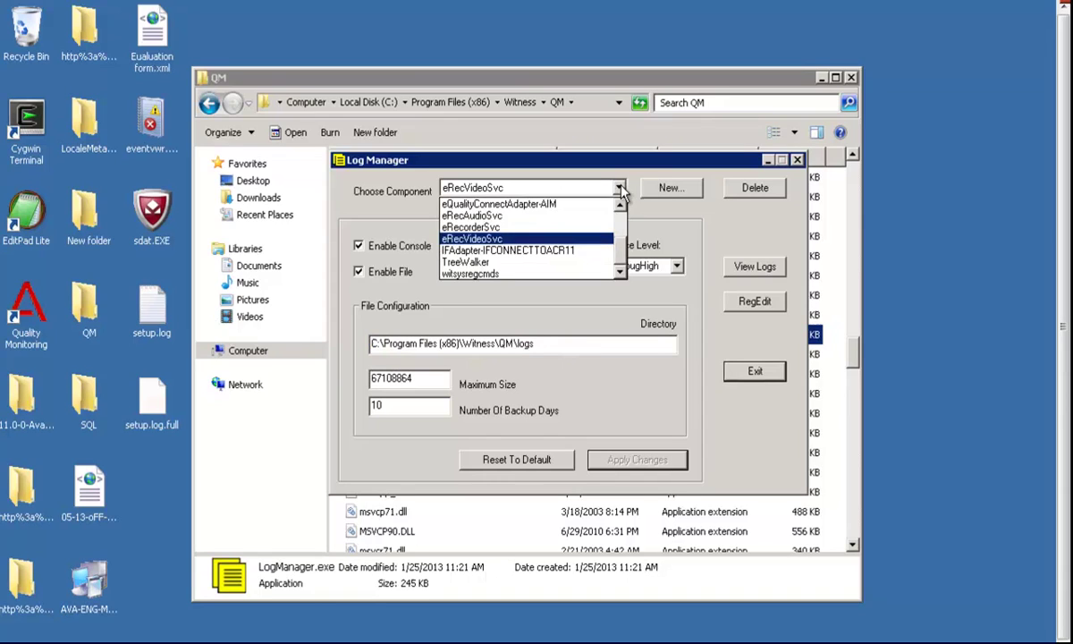
pyautogui.click(528, 230)
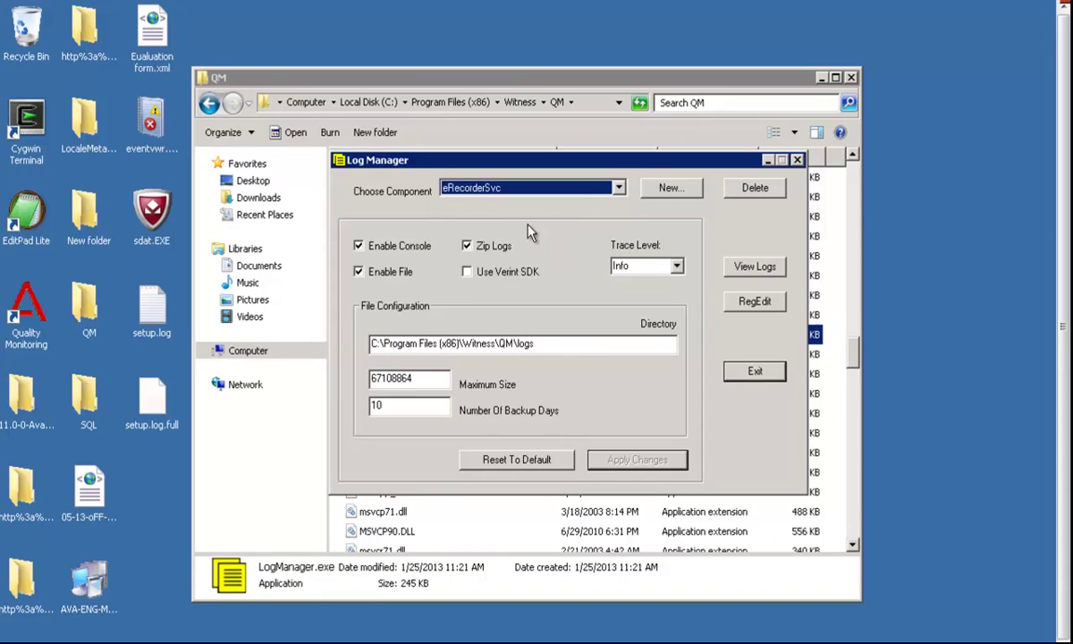
pyautogui.click(677, 267)
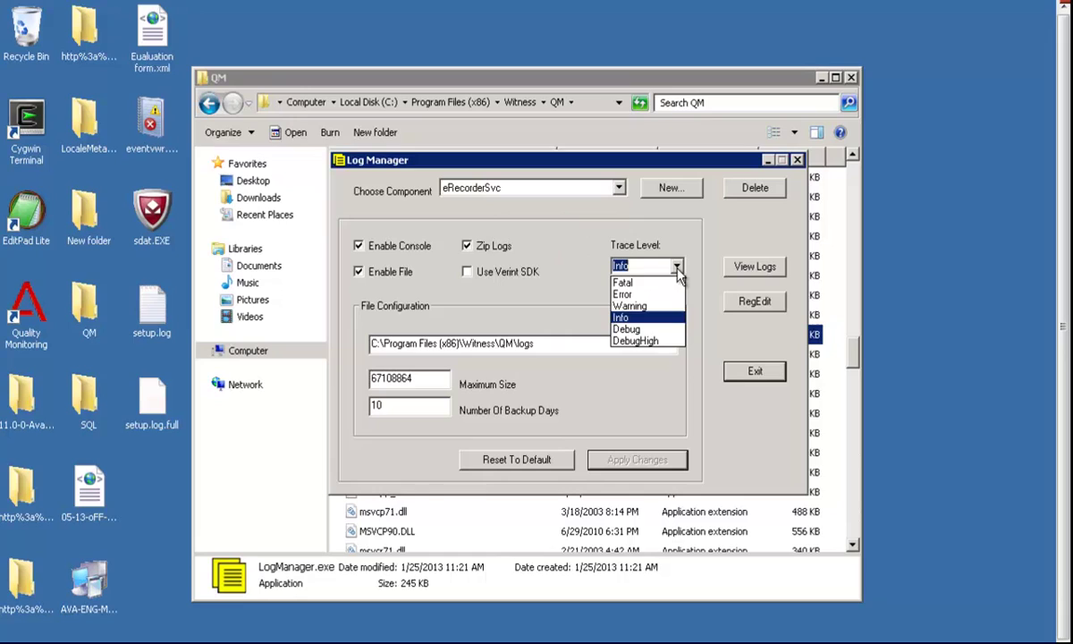
pyautogui.click(663, 342)
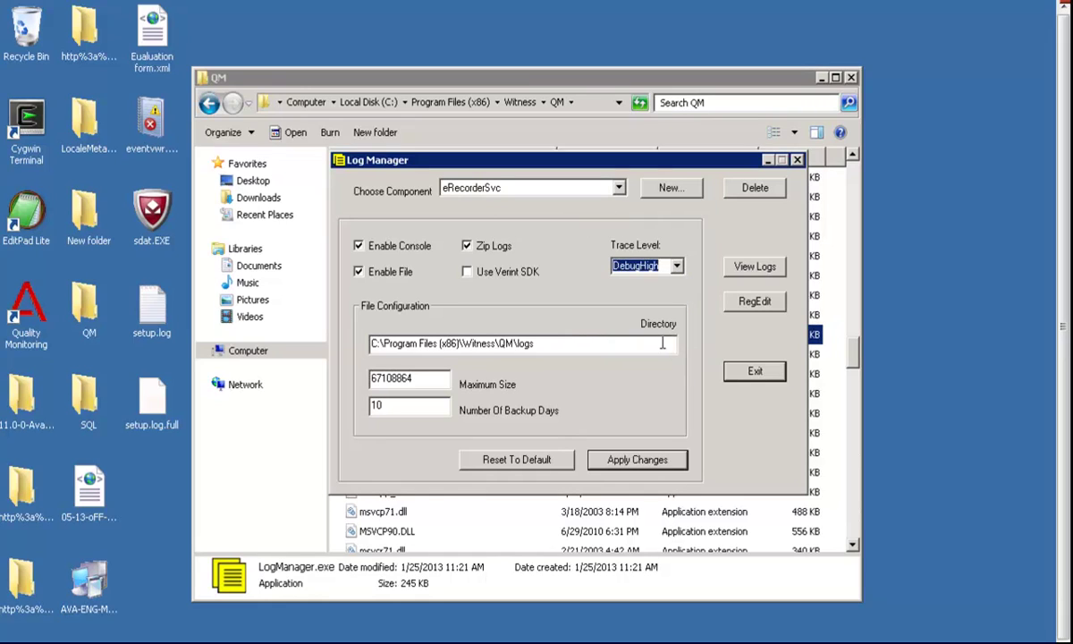
pyautogui.click(642, 458)
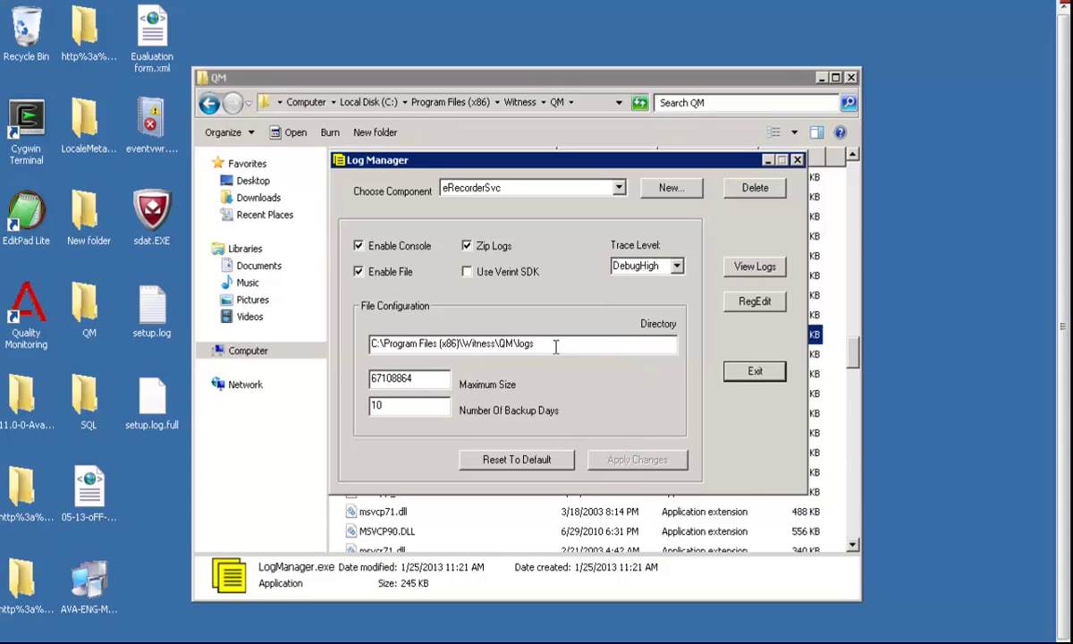
pyautogui.moveTo(558, 344); pyautogui.dragTo(353, 364)
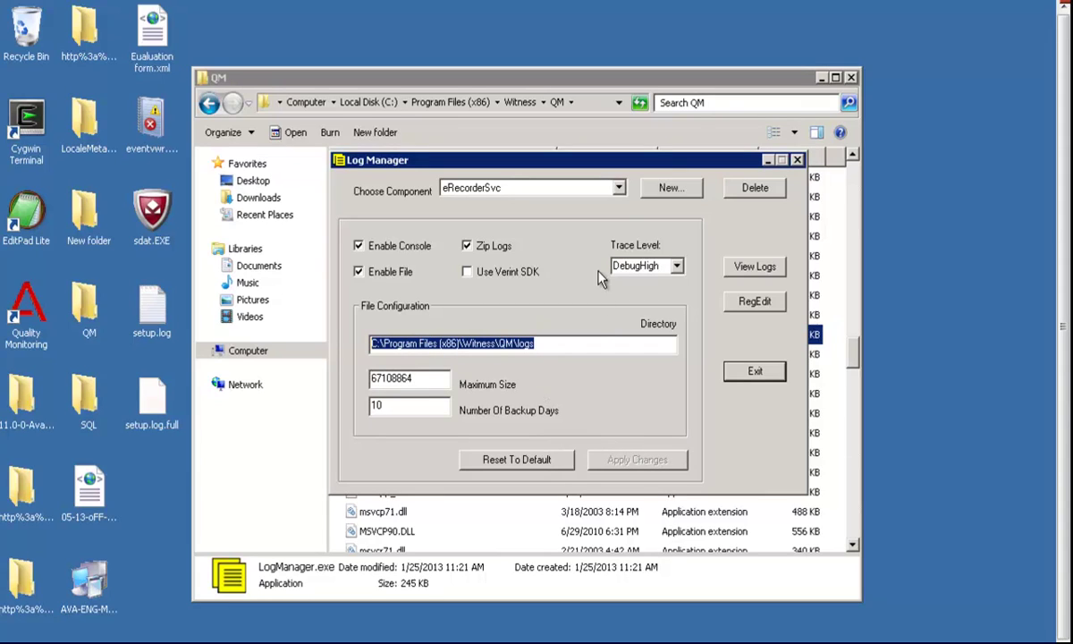
pyautogui.click(619, 190)
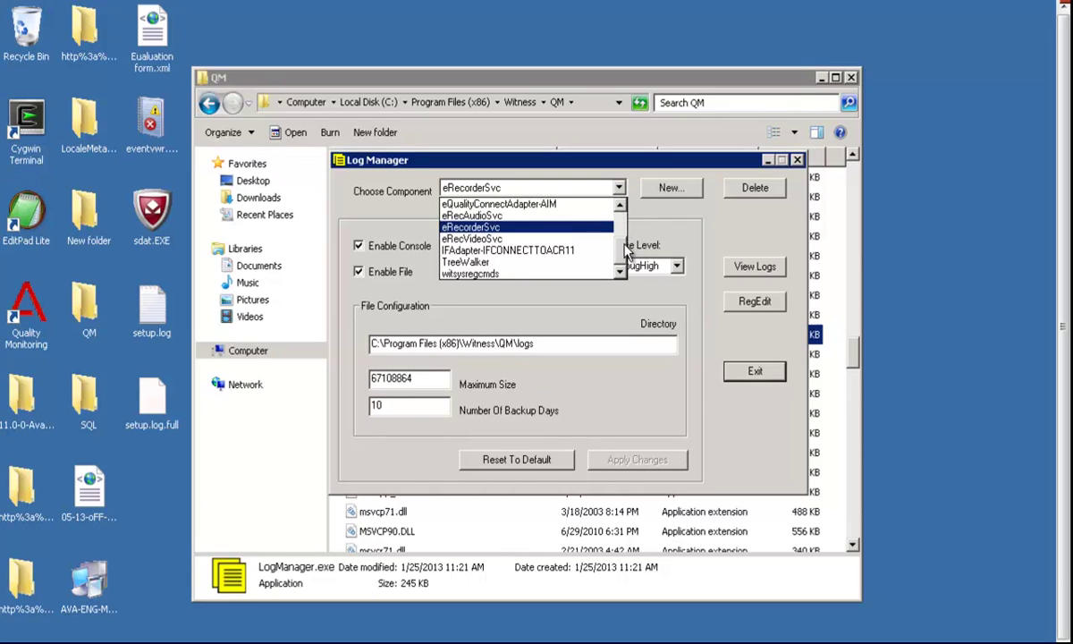
# - Switch to IFAdapter-IFCONNECTTOACR11, apply DebugHigh trace level, and select the logs path
pyautogui.click(558, 252)
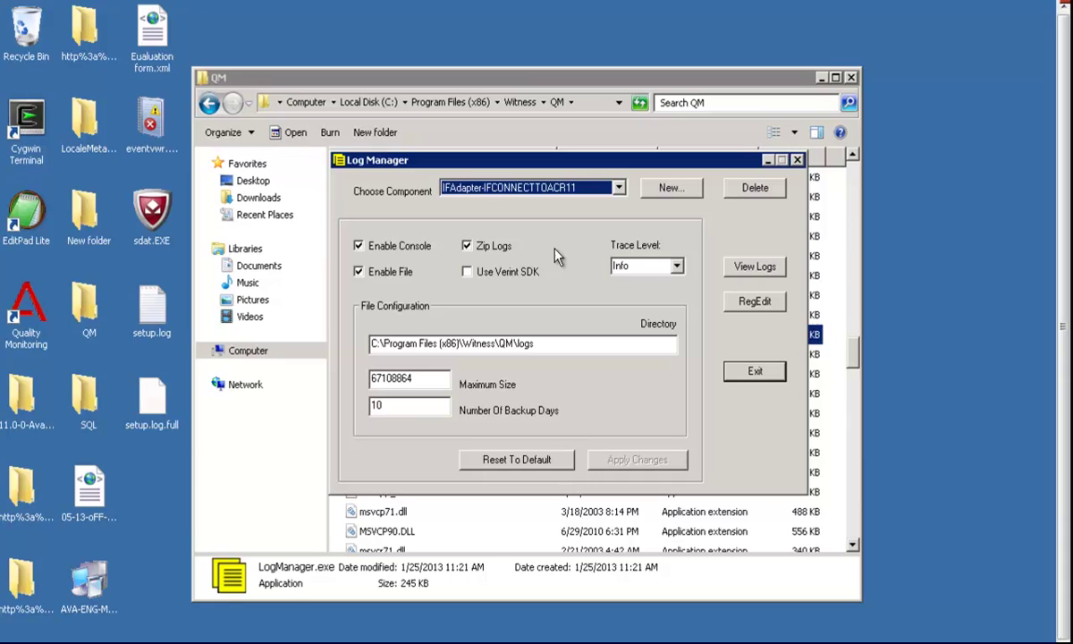
pyautogui.click(664, 265)
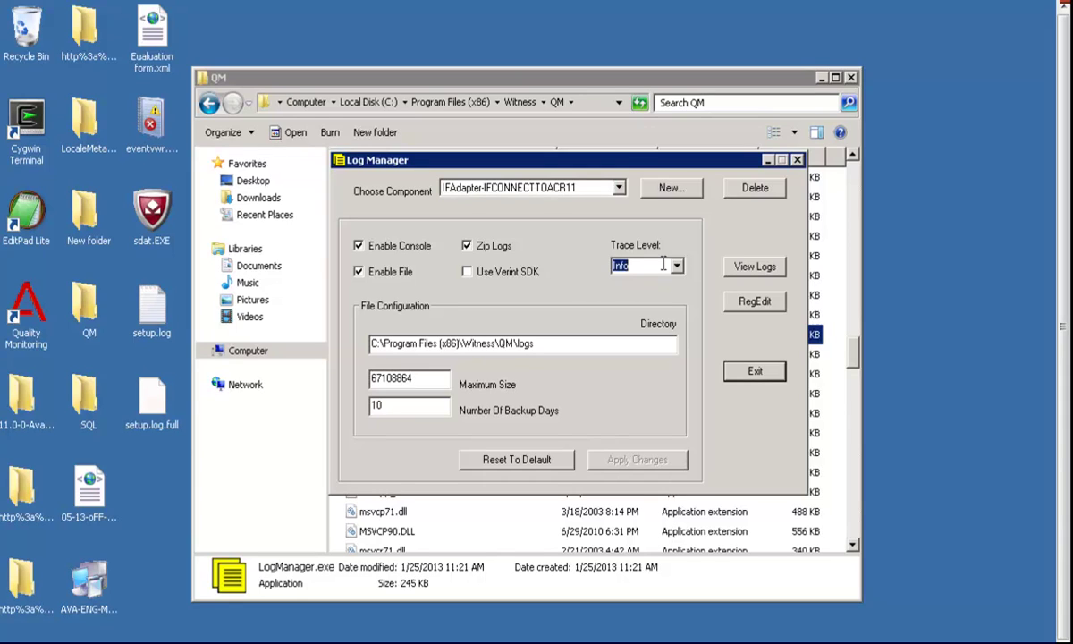
pyautogui.click(676, 265)
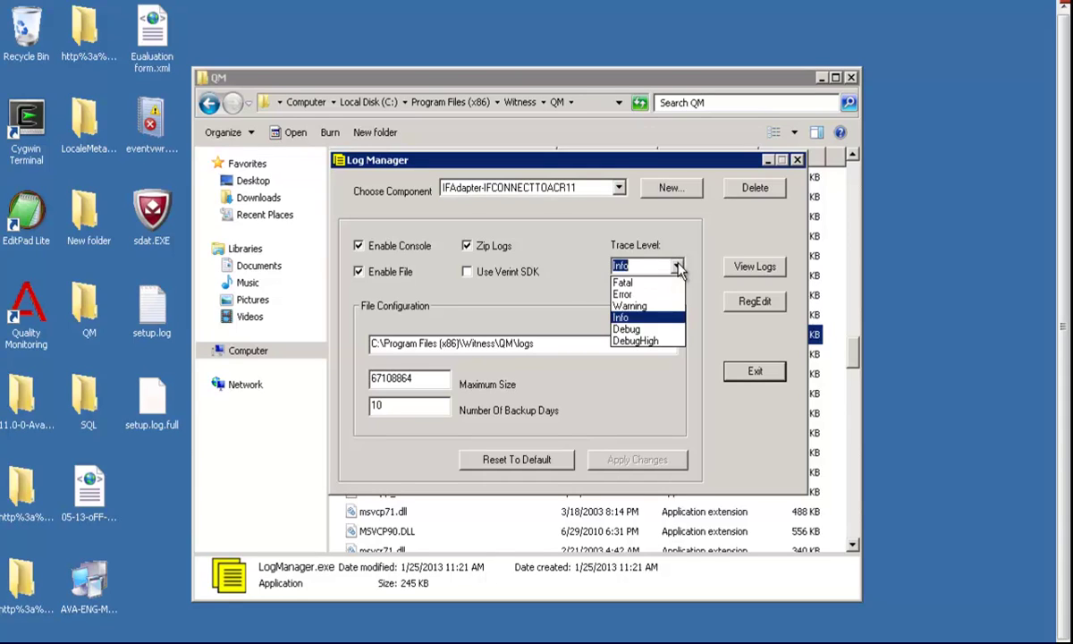
pyautogui.click(669, 341)
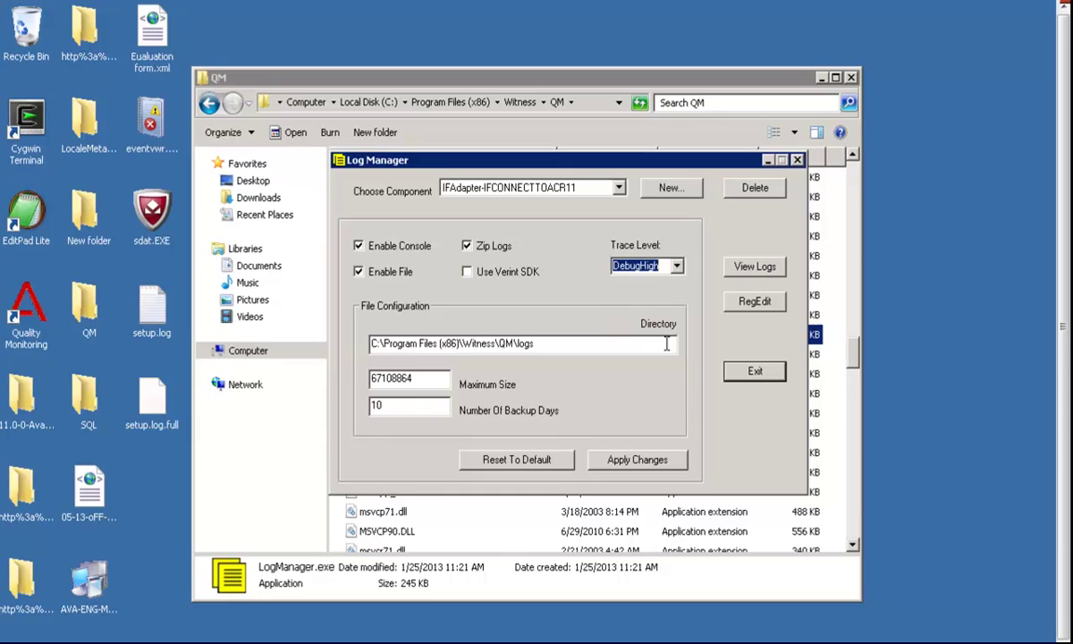
pyautogui.click(636, 459)
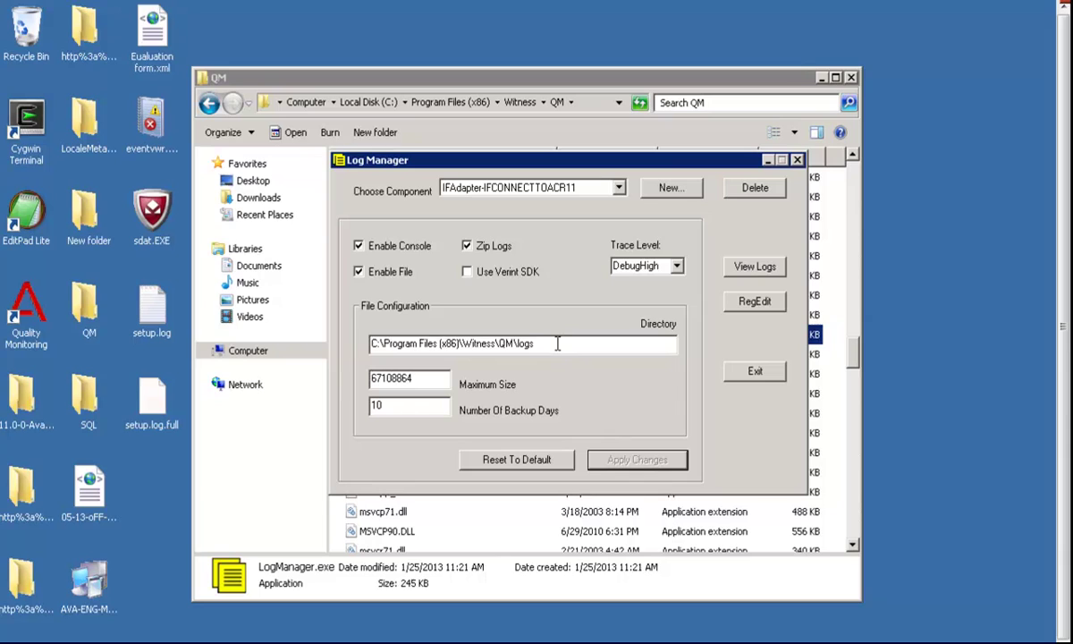
pyautogui.moveTo(558, 343); pyautogui.dragTo(356, 353)
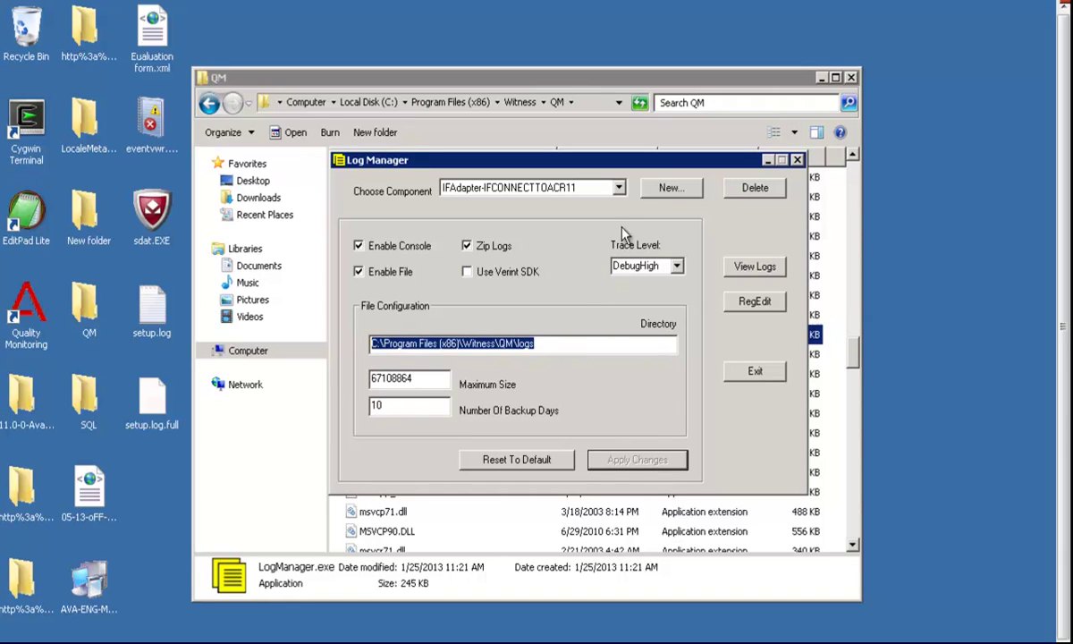
# - Apply DebugHigh to CommandService, select the logs path, and close Log Manager
pyautogui.click(618, 189)
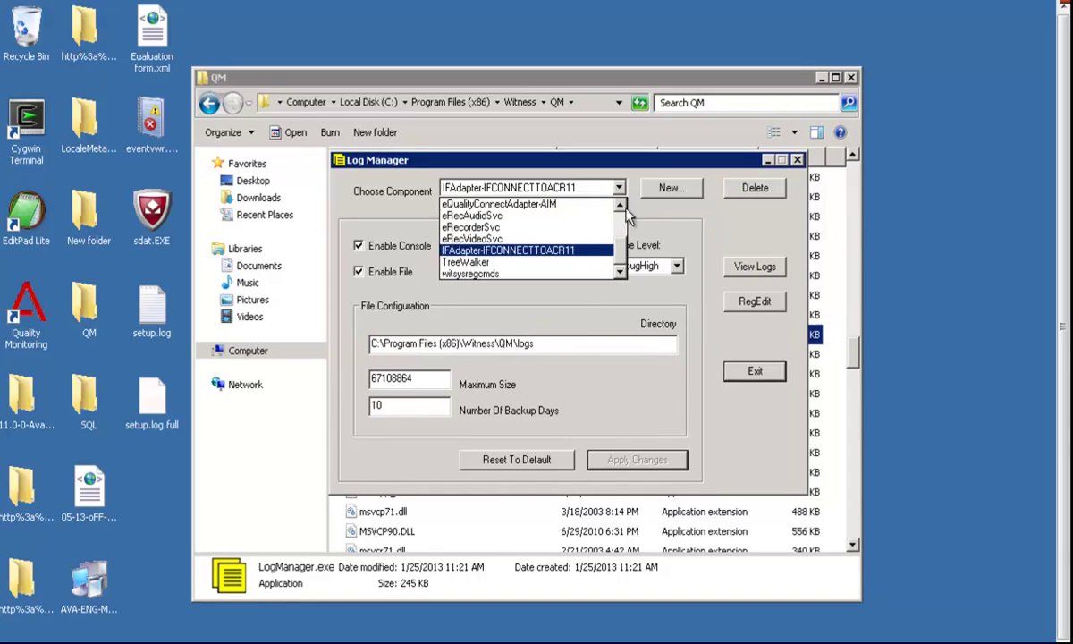
pyautogui.scroll(5, 626, 225)
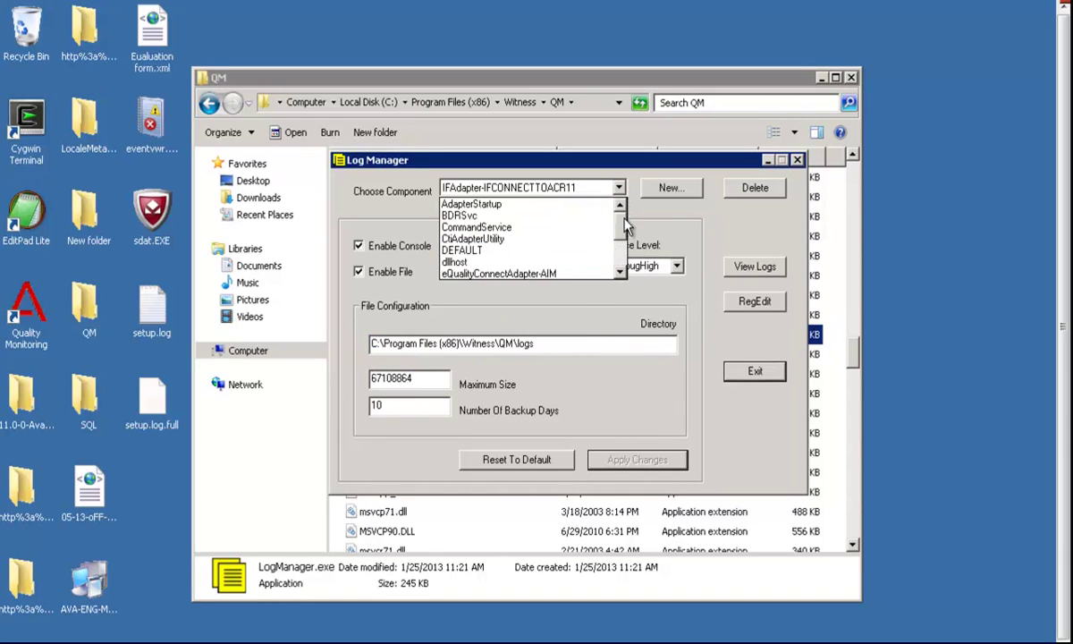
pyautogui.click(483, 227)
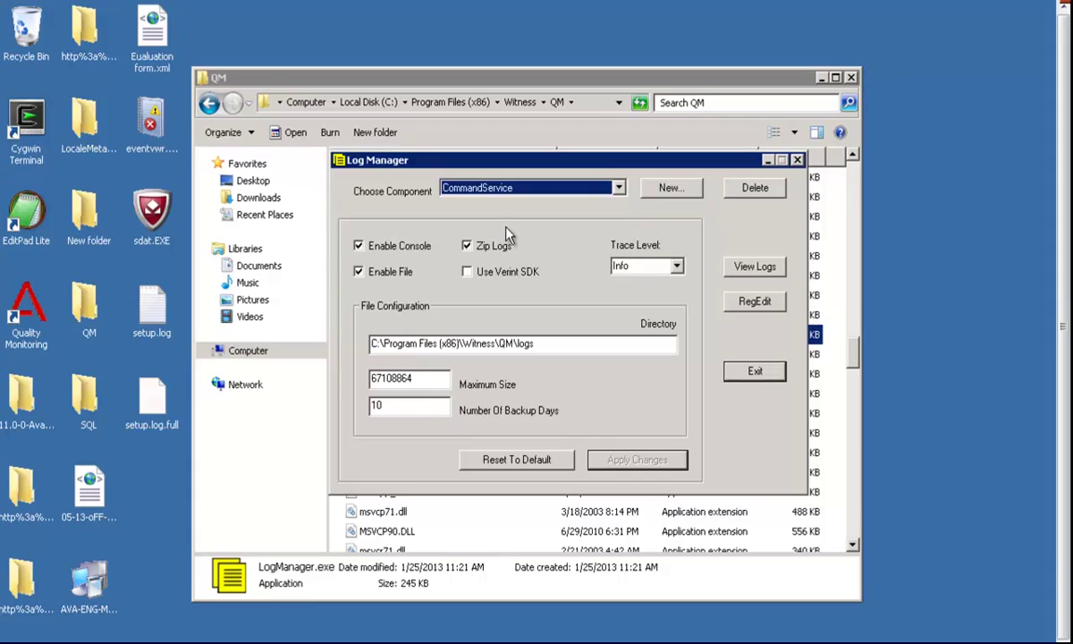
pyautogui.click(647, 268)
pyautogui.click(677, 267)
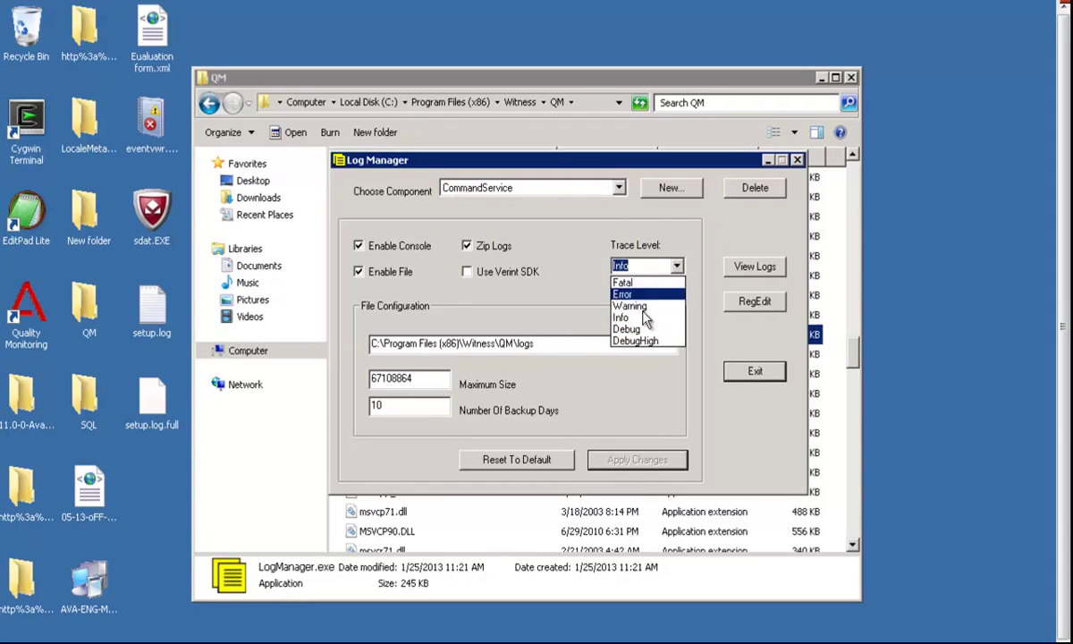
pyautogui.click(640, 342)
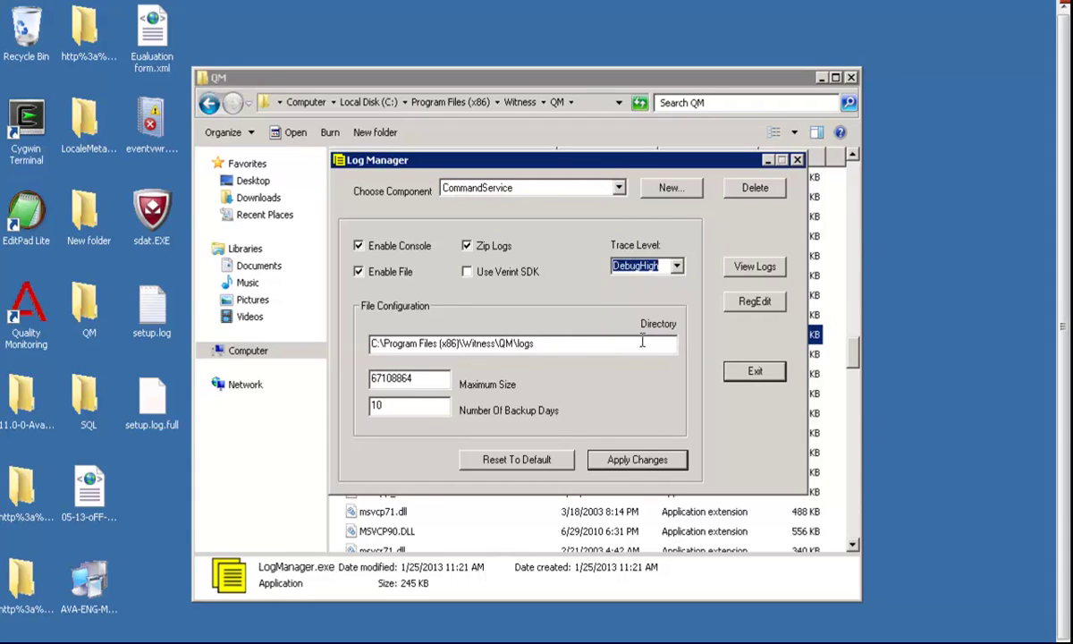
pyautogui.click(662, 469)
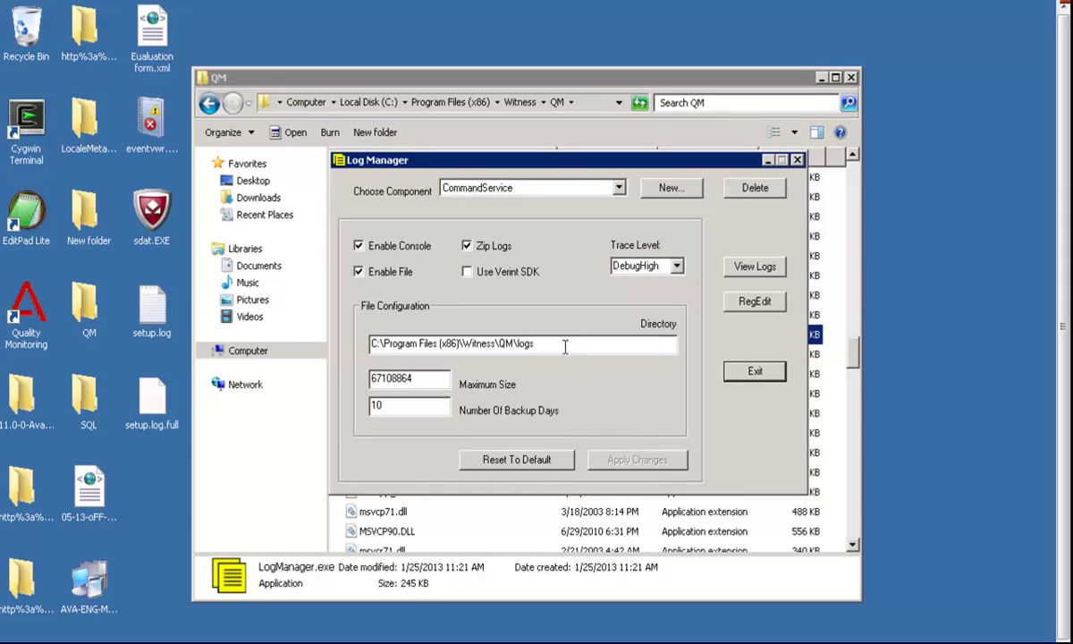
pyautogui.moveTo(564, 347); pyautogui.dragTo(308, 347)
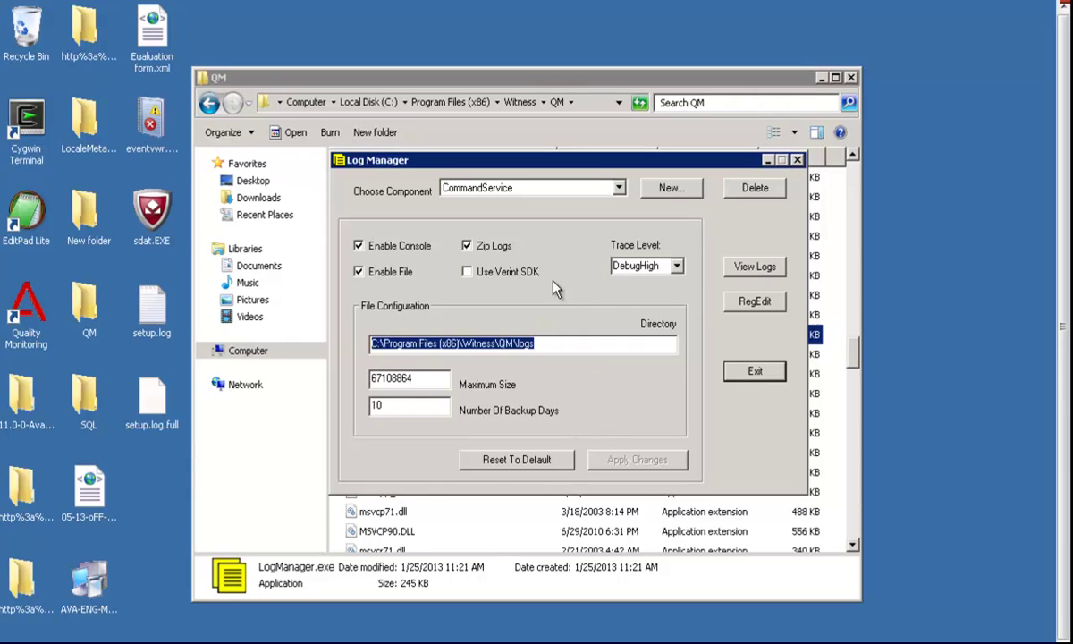
pyautogui.click(797, 161)
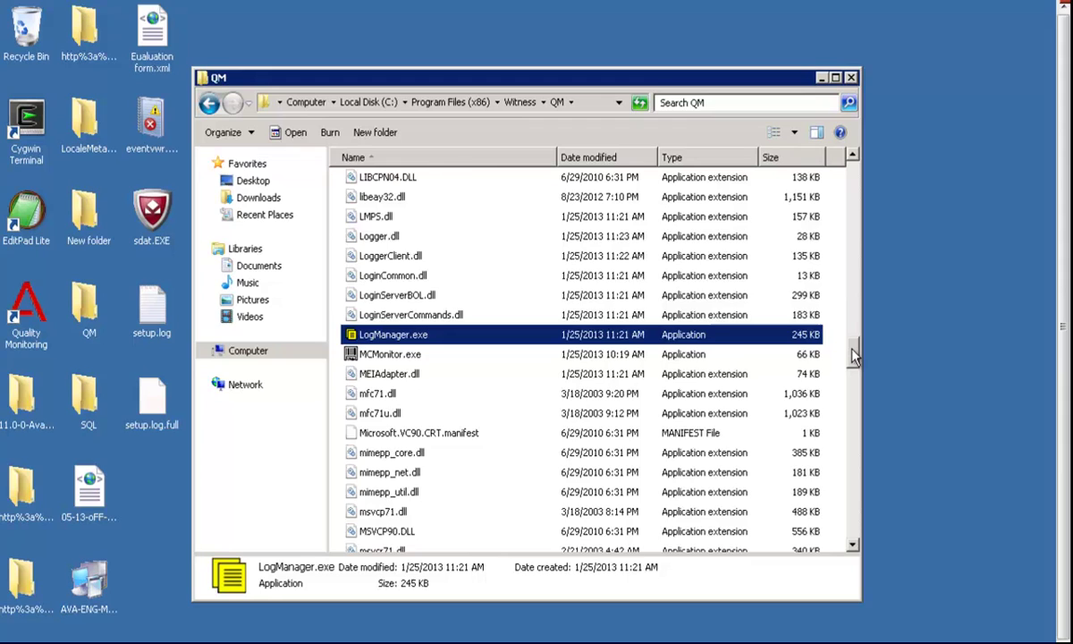
# - Open the QM\logs folder and maximize its Explorer window
pyautogui.moveTo(852, 344); pyautogui.dragTo(797, 161)
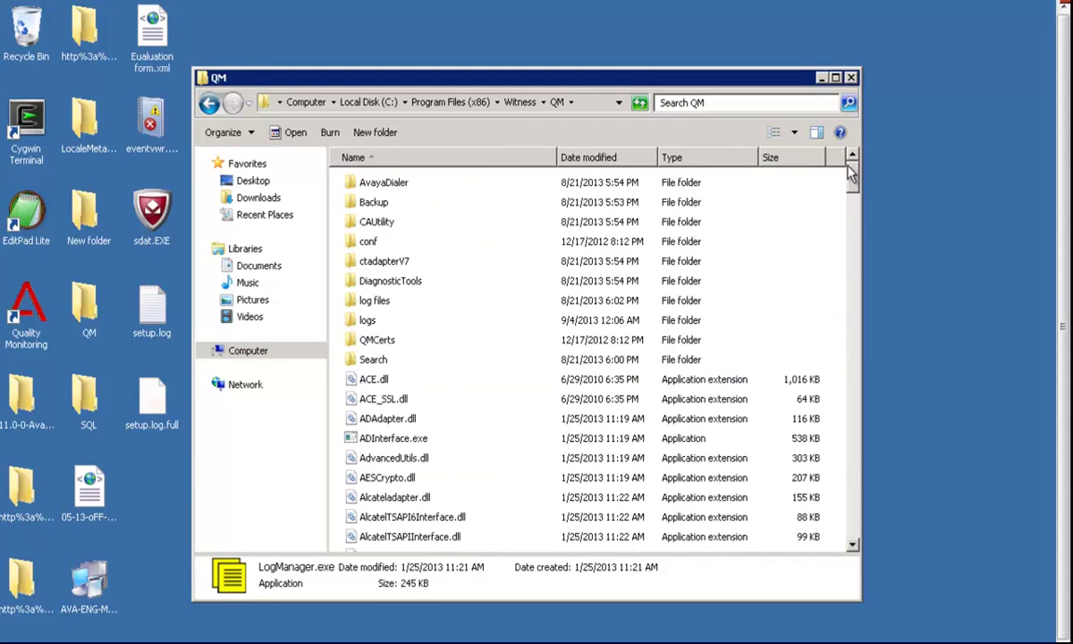
pyautogui.click(595, 104)
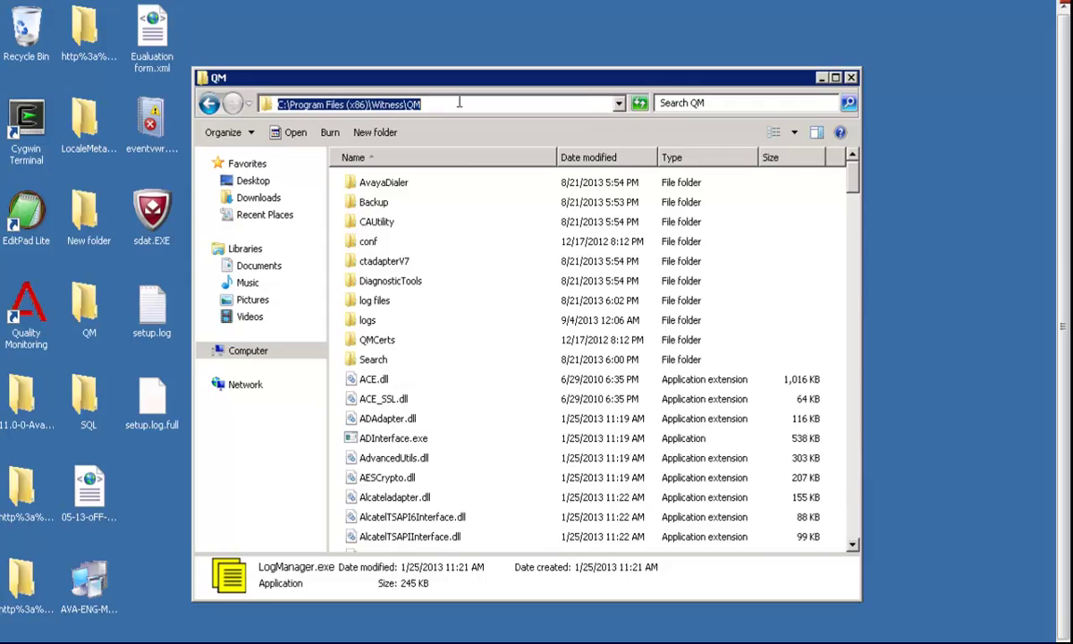
pyautogui.click(364, 322)
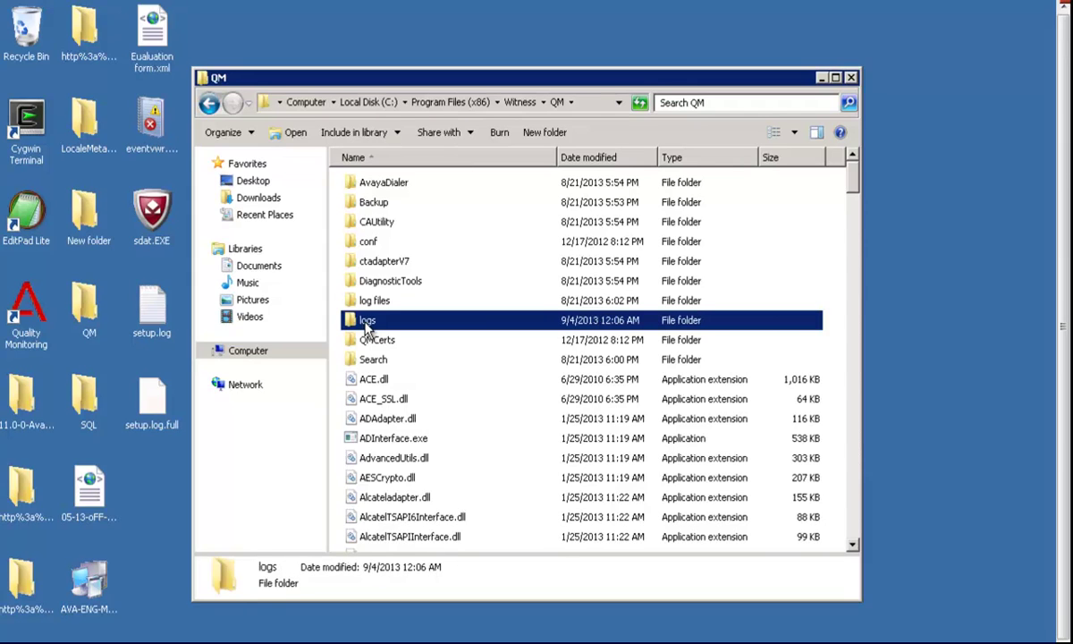
pyautogui.doubleClick(365, 323)
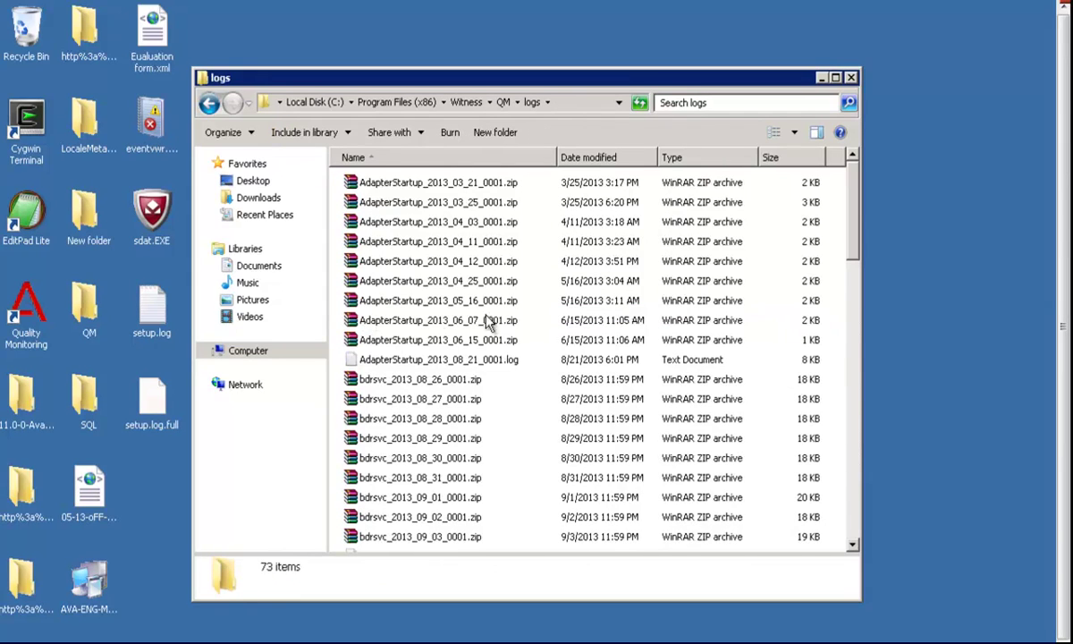
pyautogui.click(835, 78)
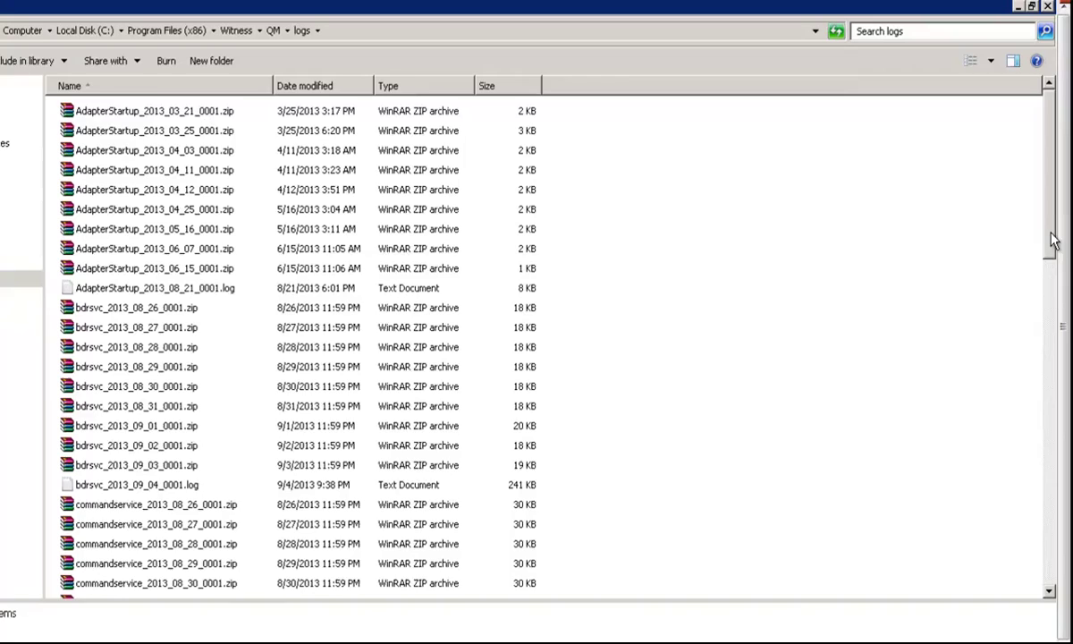
# - Locate the bdrsvc, commandservice and erecaudiosvc text logs in the logs folder
pyautogui.moveTo(1052, 239); pyautogui.dragTo(1053, 259)
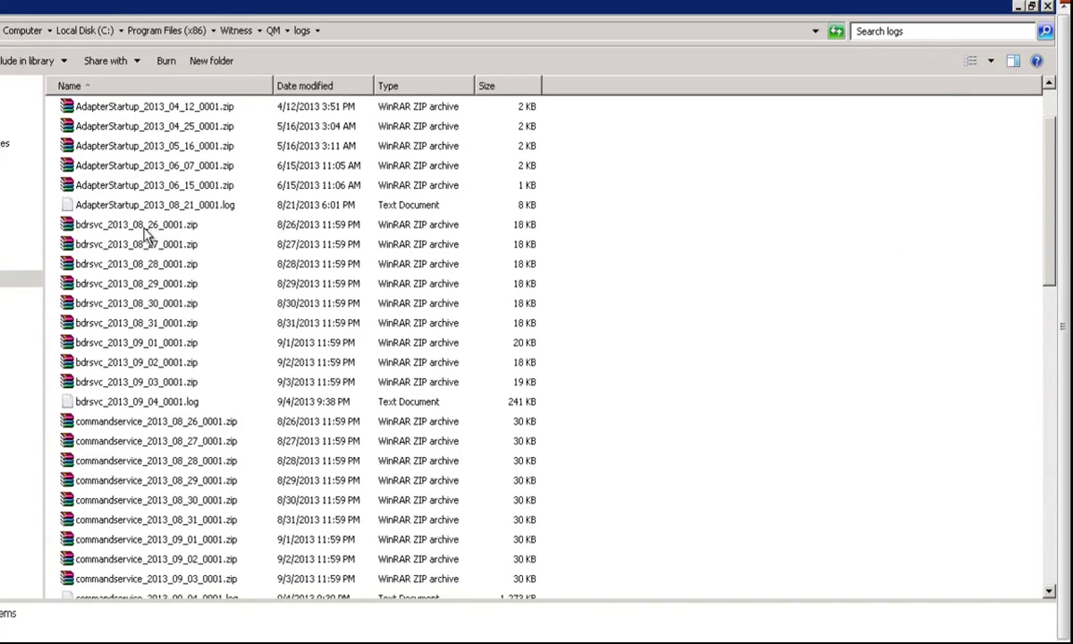
pyautogui.click(145, 229)
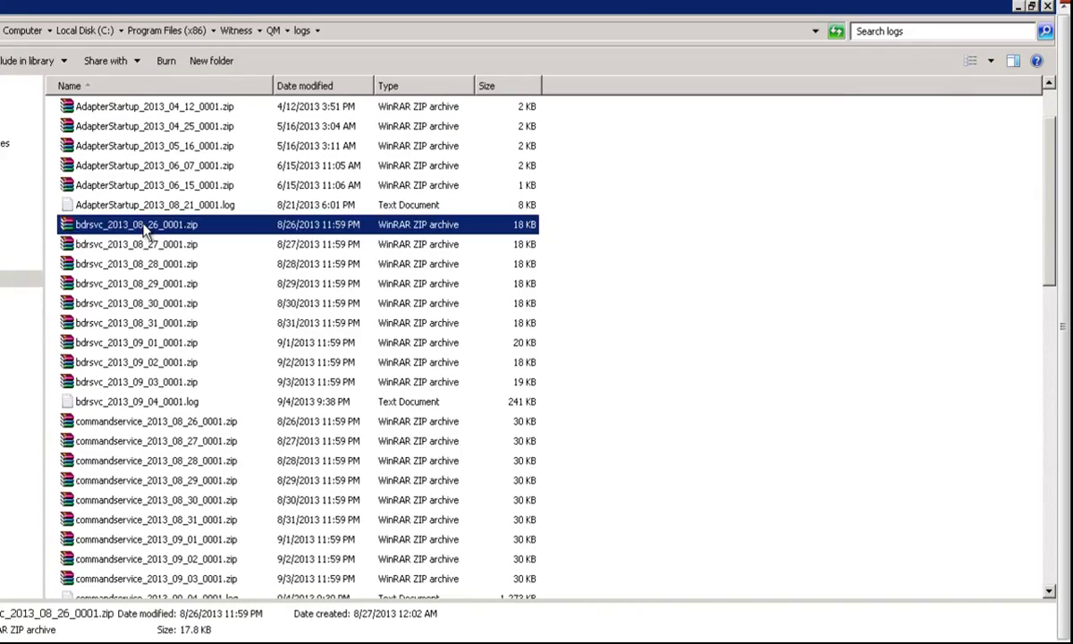
pyautogui.click(163, 404)
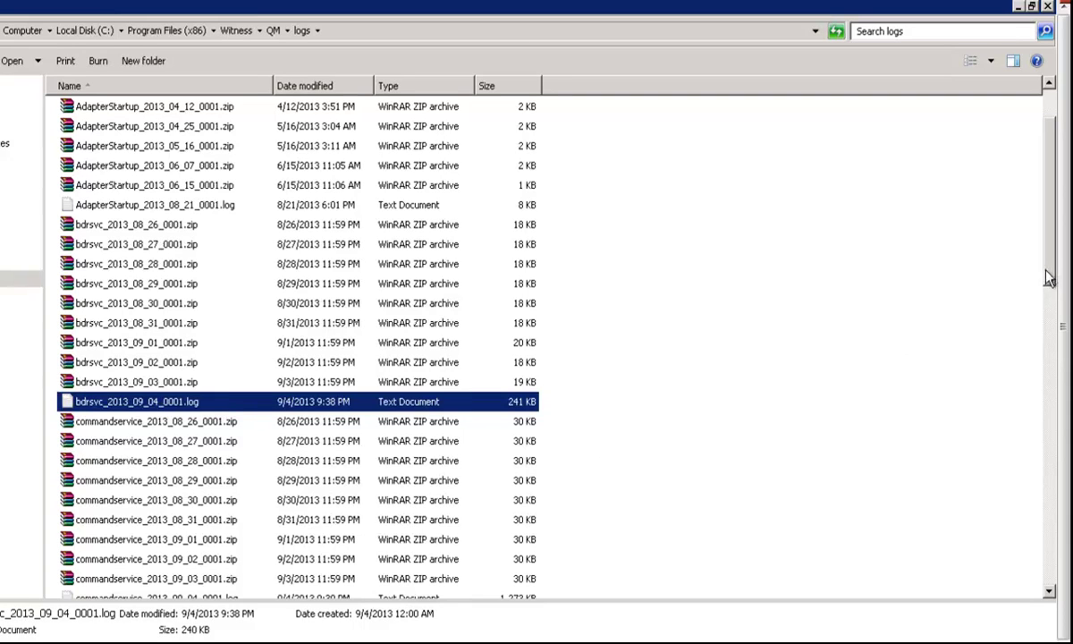
pyautogui.moveTo(1051, 265); pyautogui.dragTo(1053, 328)
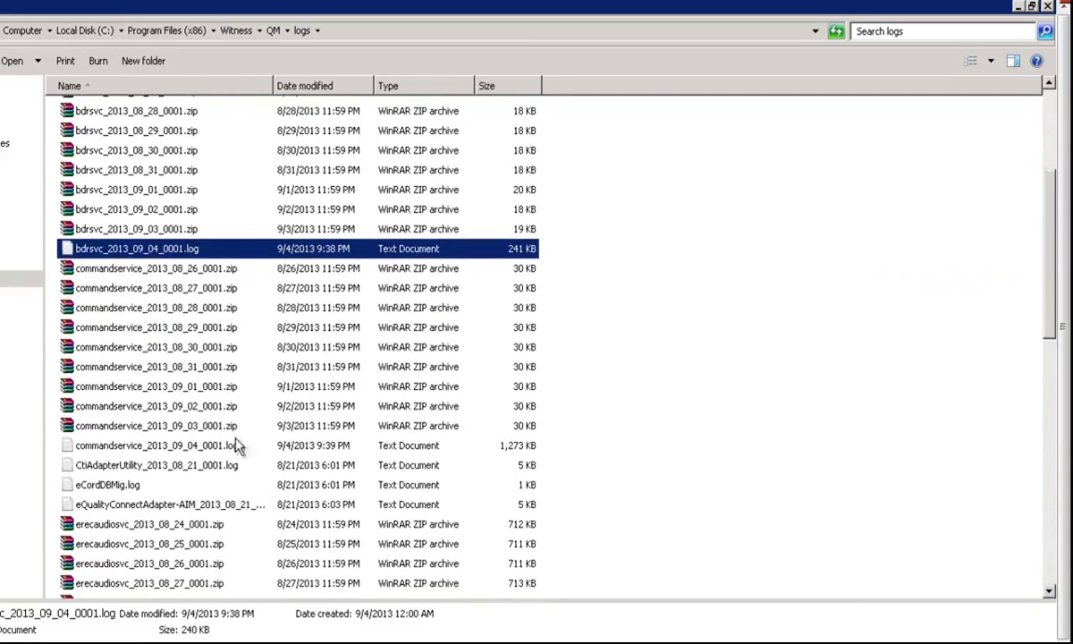
pyautogui.click(145, 445)
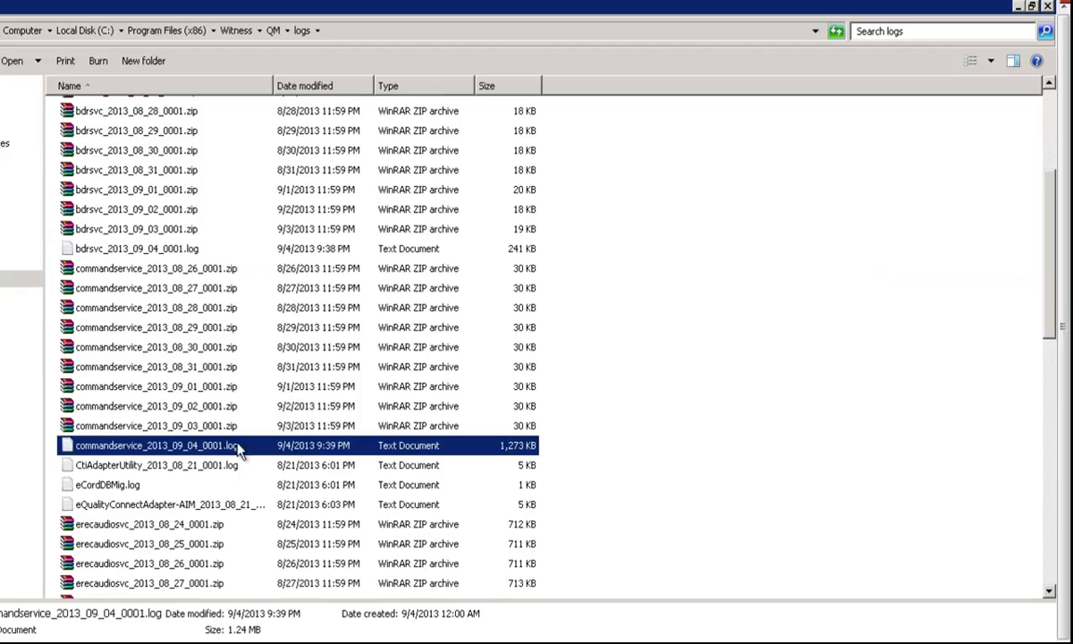
pyautogui.moveTo(1054, 328); pyautogui.dragTo(1060, 415)
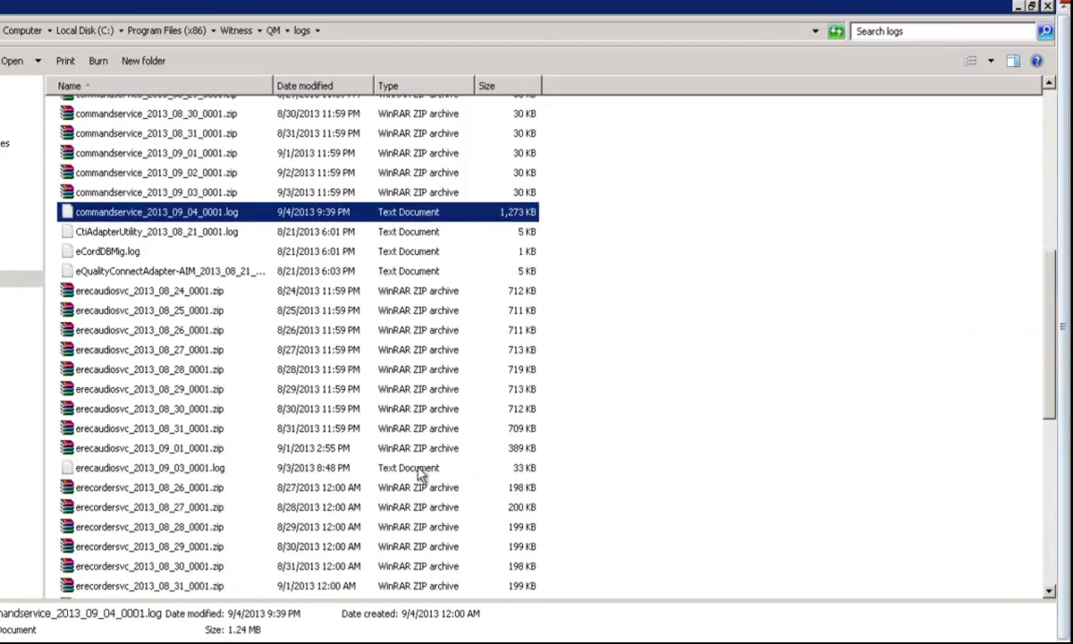
pyautogui.click(126, 472)
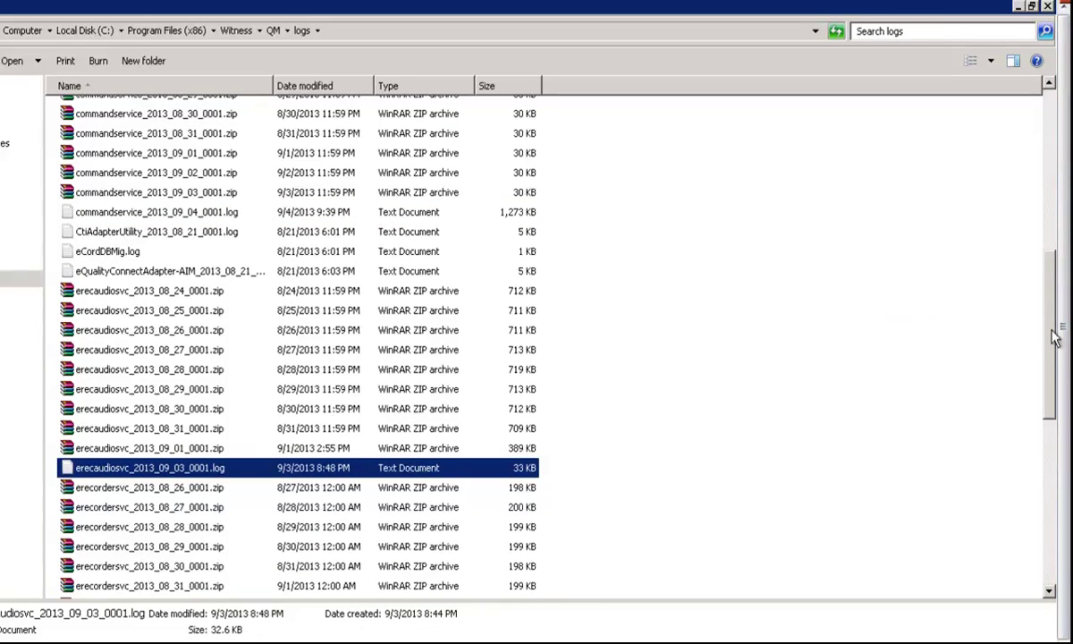
# - Locate the 2013_09_04 erecordersvc, erecvideosvc and IFAdapter text logs
pyautogui.moveTo(1053, 338); pyautogui.dragTo(1053, 361)
pyautogui.scroll(-3, 1053, 361)
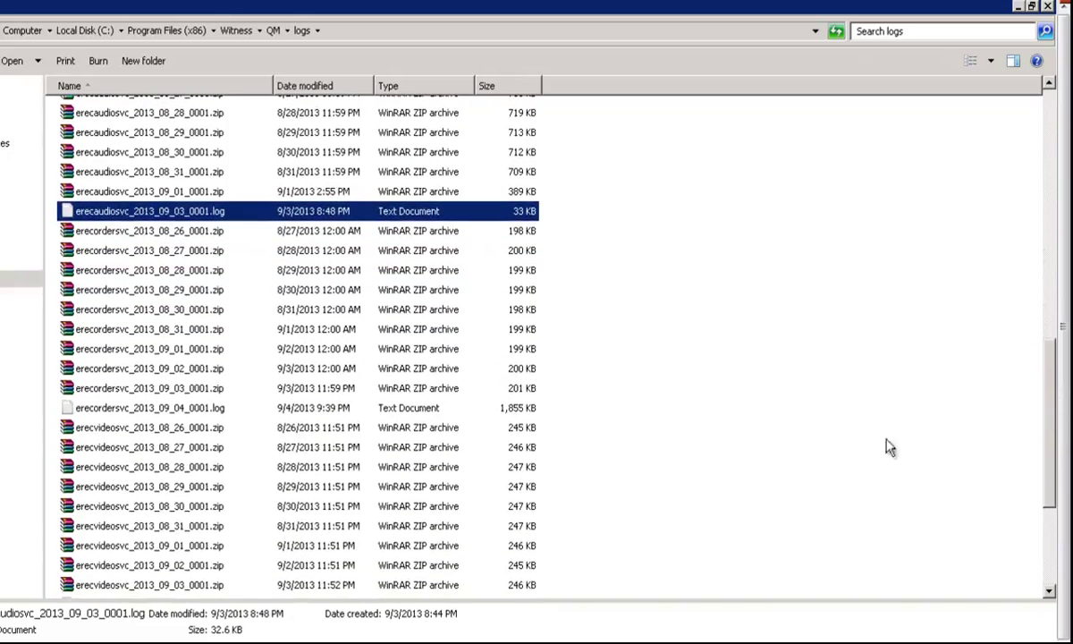
pyautogui.click(165, 403)
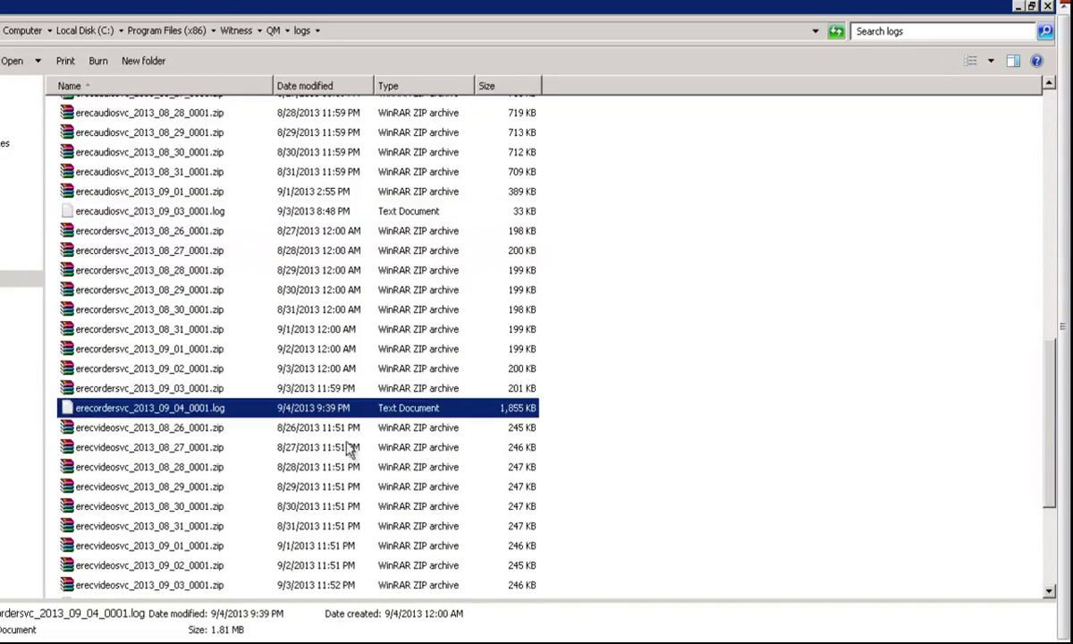
pyautogui.scroll(-2, 984, 420)
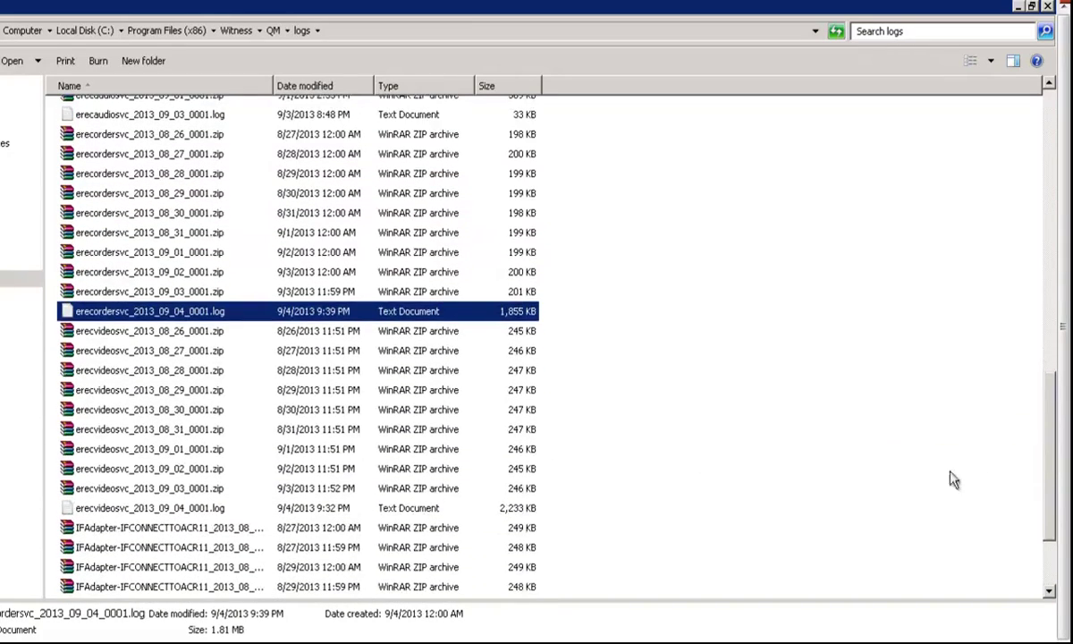
pyautogui.click(154, 510)
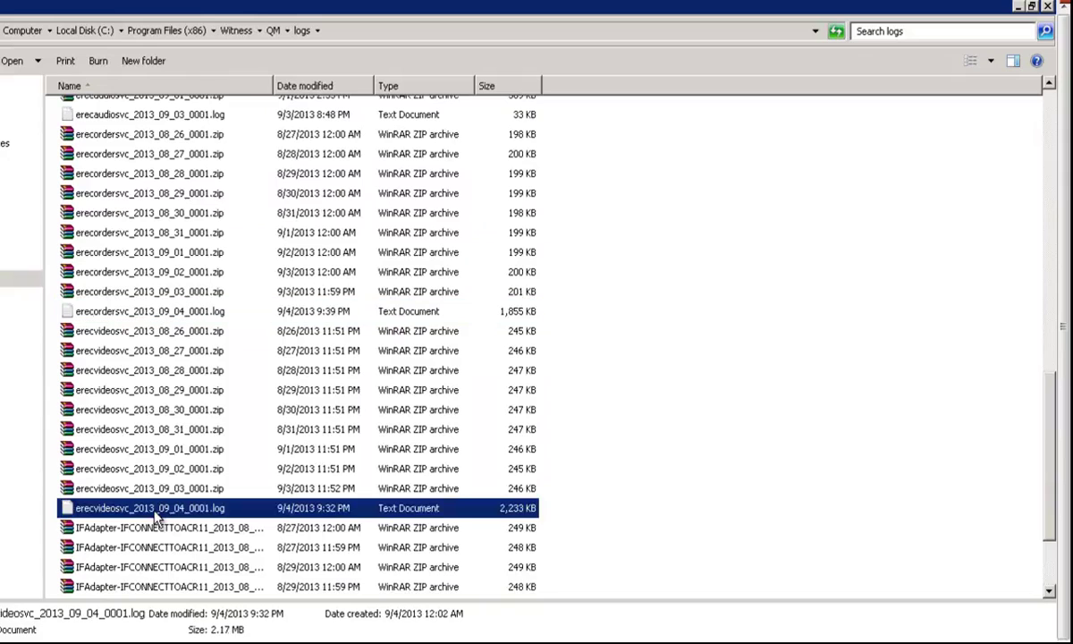
pyautogui.scroll(-2, 1049, 429)
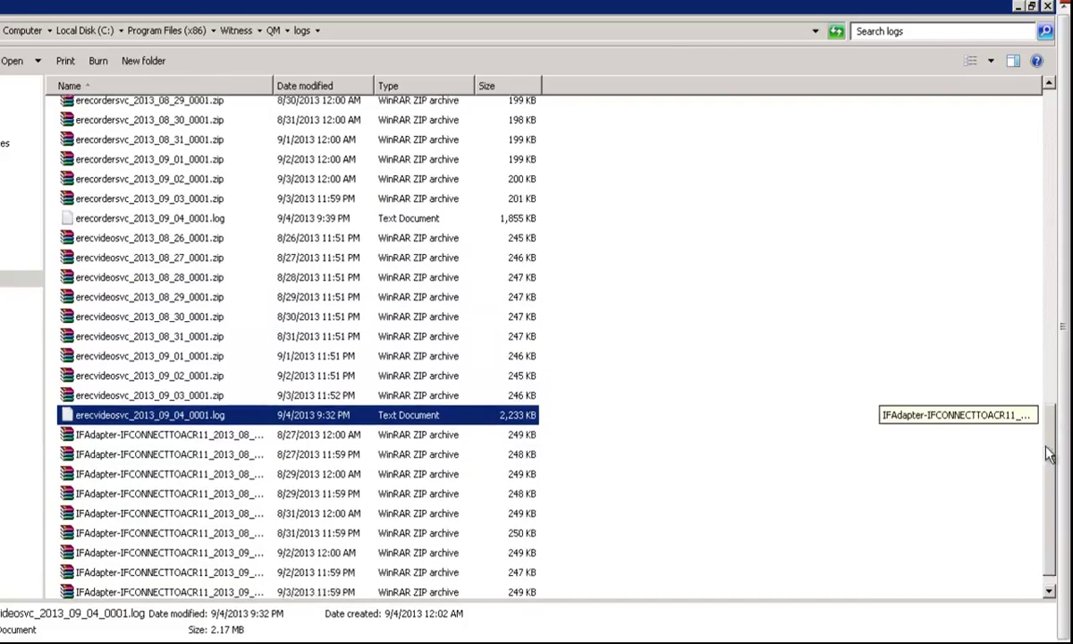
pyautogui.scroll(-1, 1049, 452)
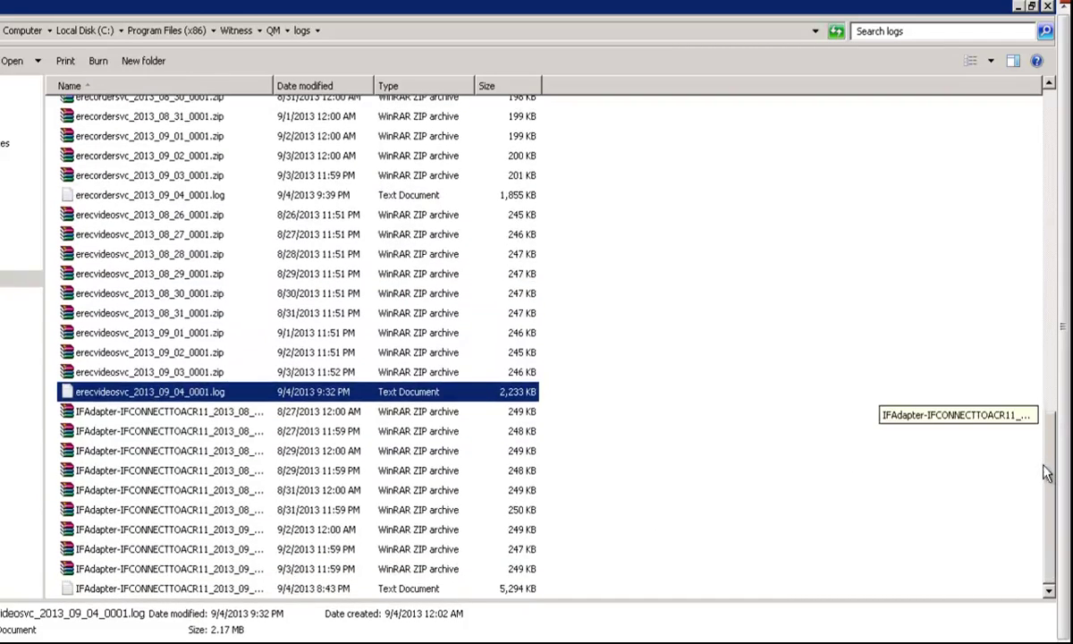
pyautogui.click(205, 591)
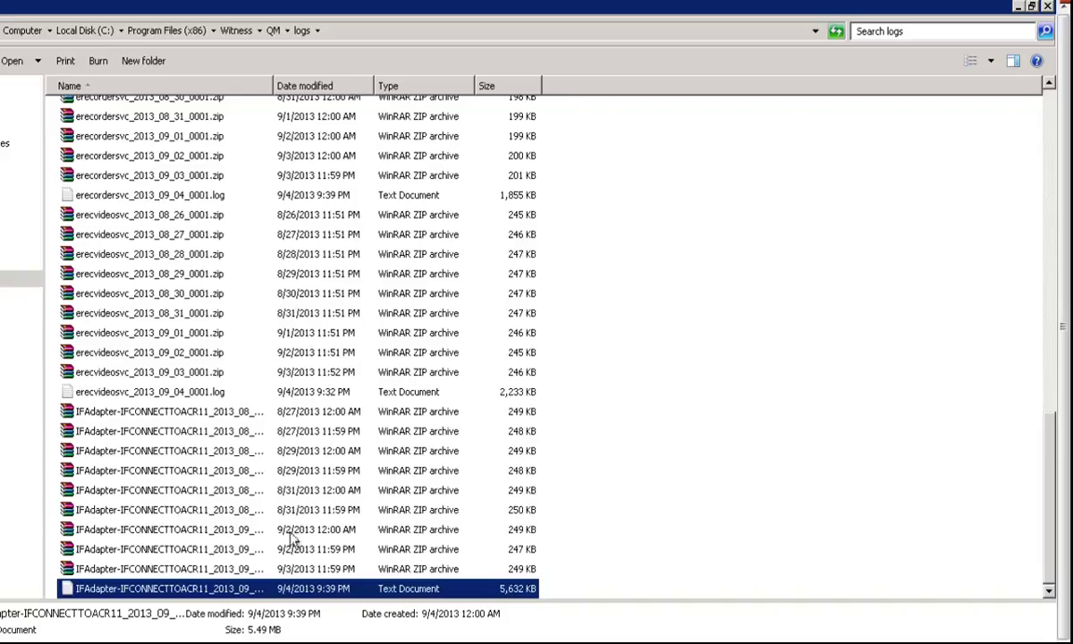
pyautogui.doubleClick(212, 592)
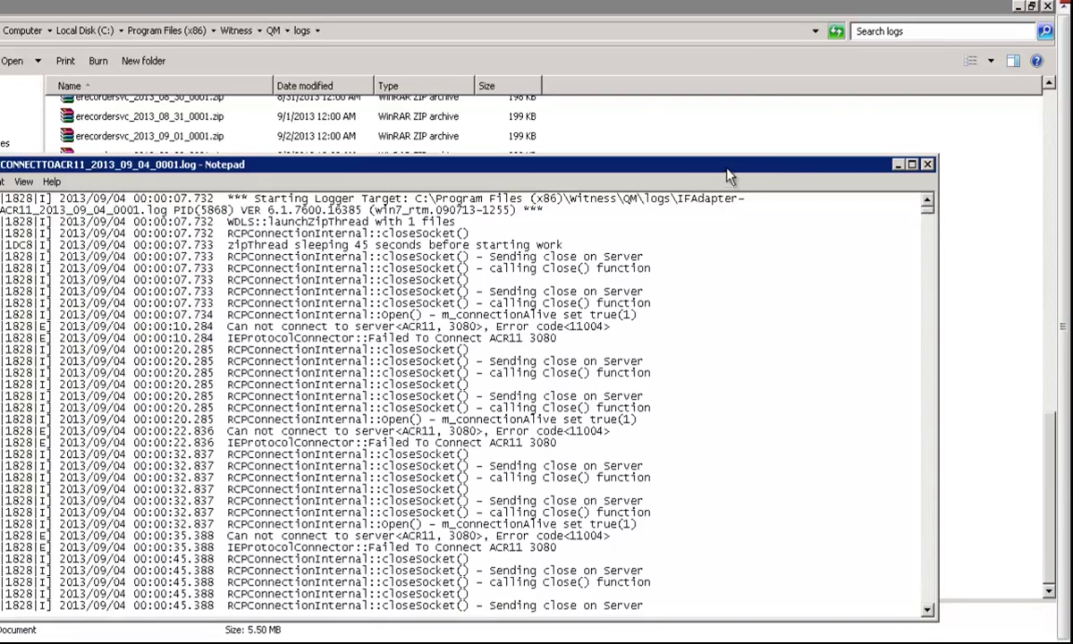
pyautogui.moveTo(726, 170); pyautogui.dragTo(824, 162)
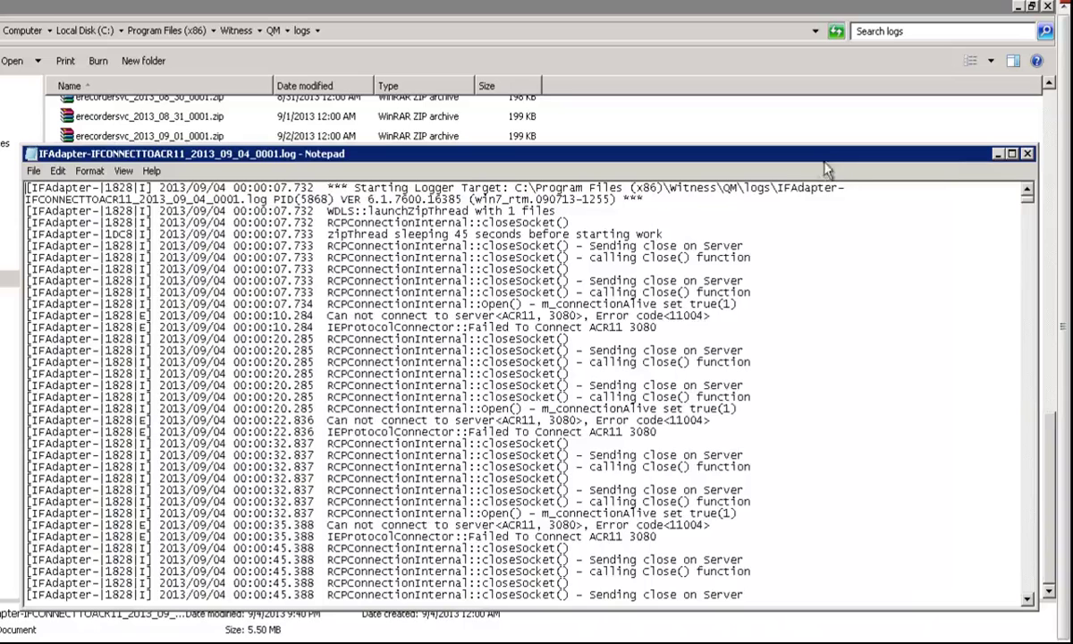
pyautogui.moveTo(154, 409); pyautogui.dragTo(141, 385)
pyautogui.moveTo(1028, 197); pyautogui.dragTo(1043, 611)
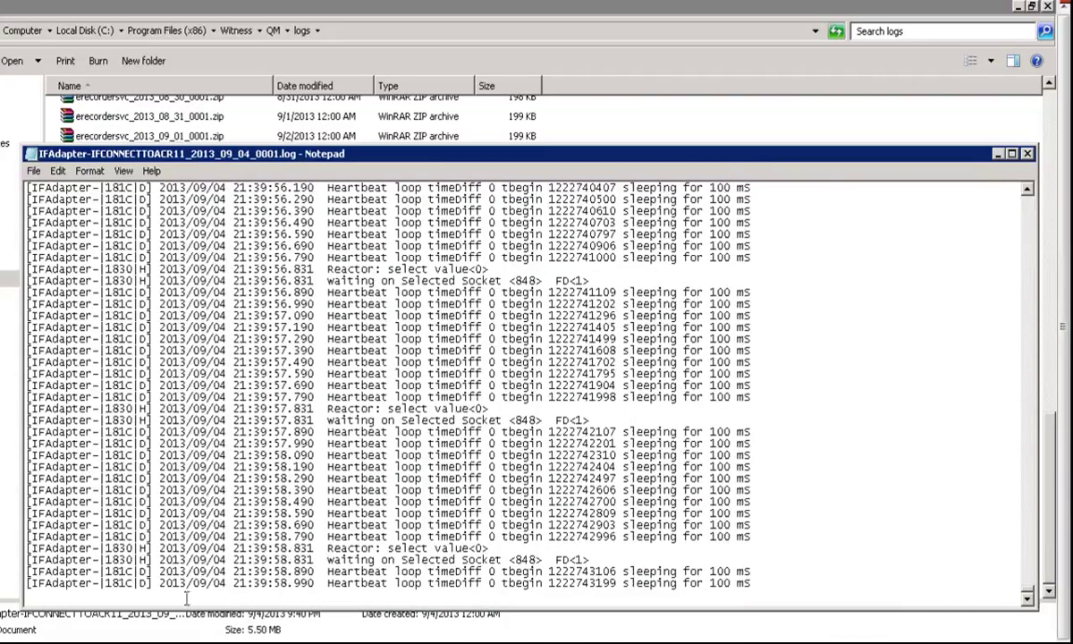
pyautogui.moveTo(153, 583); pyautogui.dragTo(134, 573)
pyautogui.moveTo(154, 560); pyautogui.dragTo(138, 584)
pyautogui.click(1028, 155)
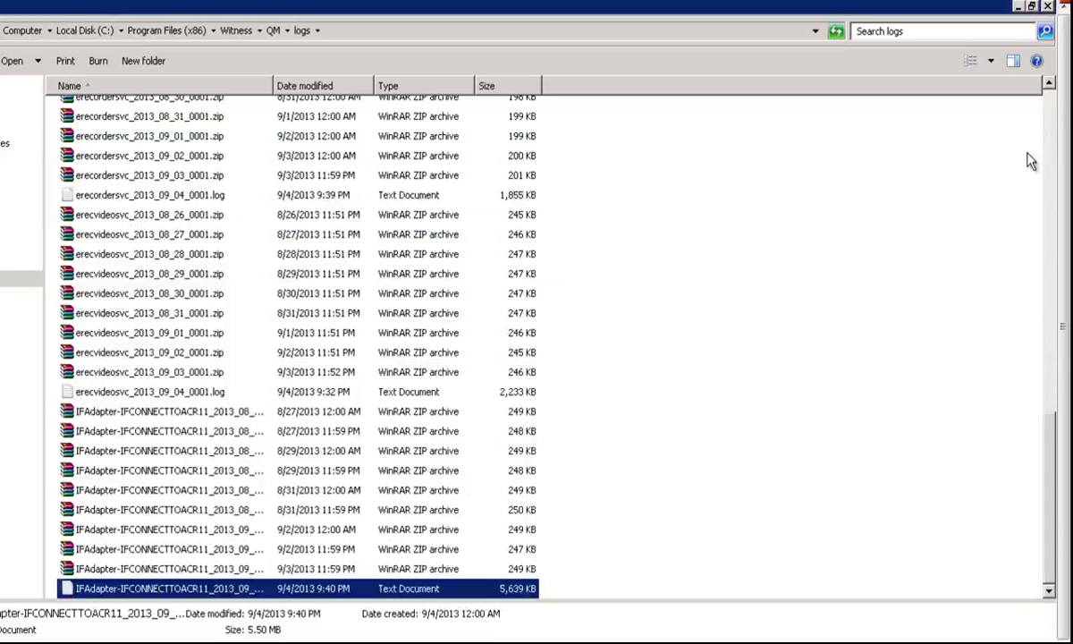
pyautogui.moveTo(1050, 473); pyautogui.dragTo(1053, 405)
pyautogui.click(186, 537)
pyautogui.doubleClick(186, 536)
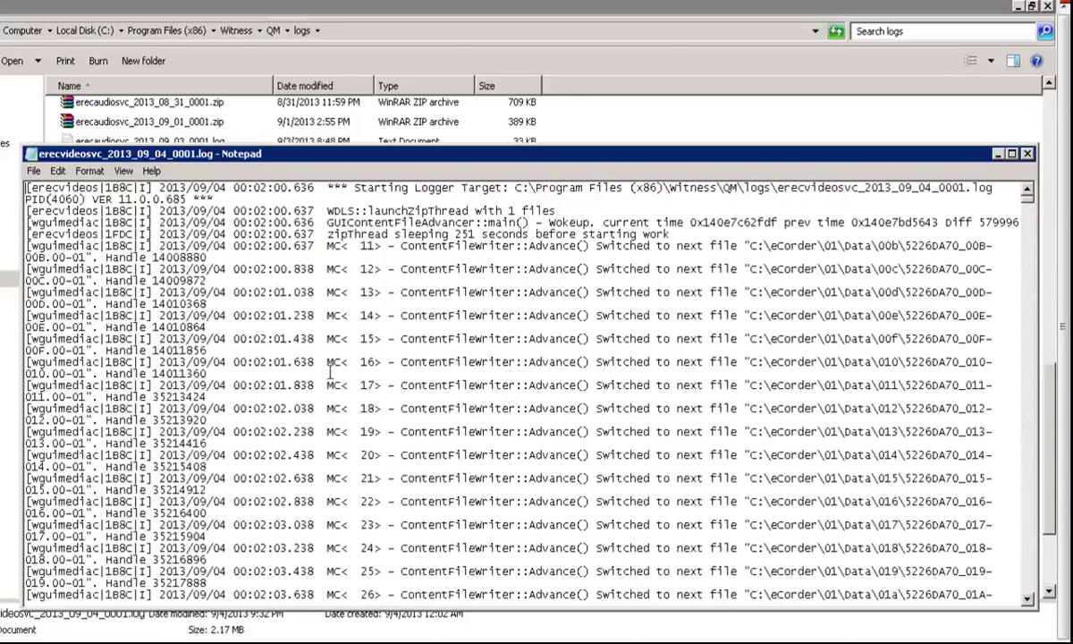
pyautogui.doubleClick(151, 363)
pyautogui.doubleClick(146, 315)
pyautogui.moveTo(1028, 225); pyautogui.dragTo(1022, 605)
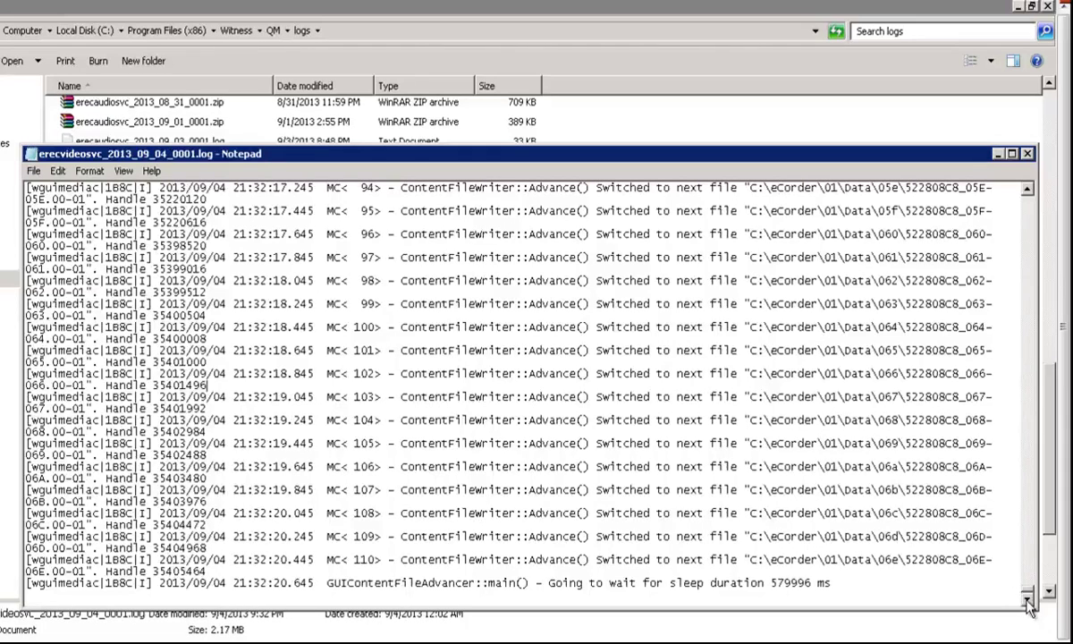
pyautogui.click(1027, 154)
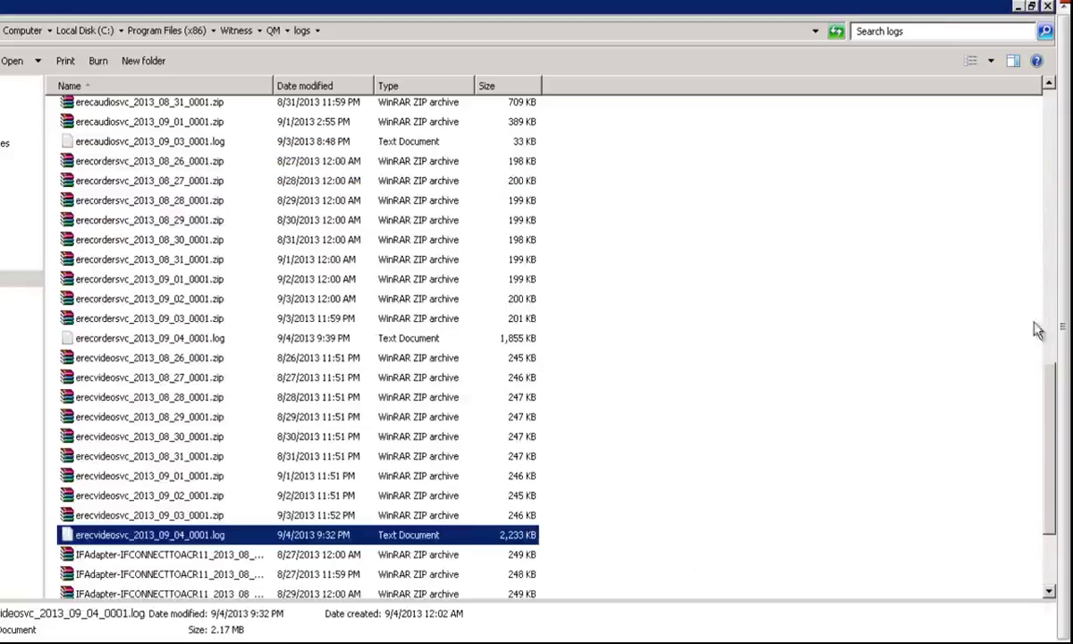
pyautogui.scroll(8, 1048, 335)
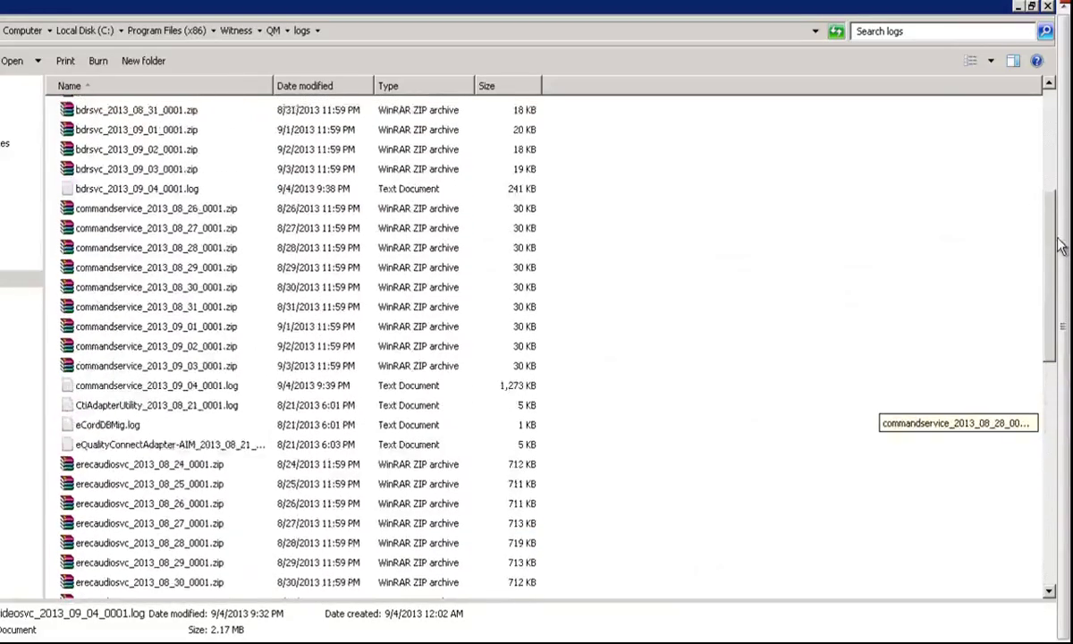
pyautogui.moveTo(1061, 247); pyautogui.dragTo(1061, 235)
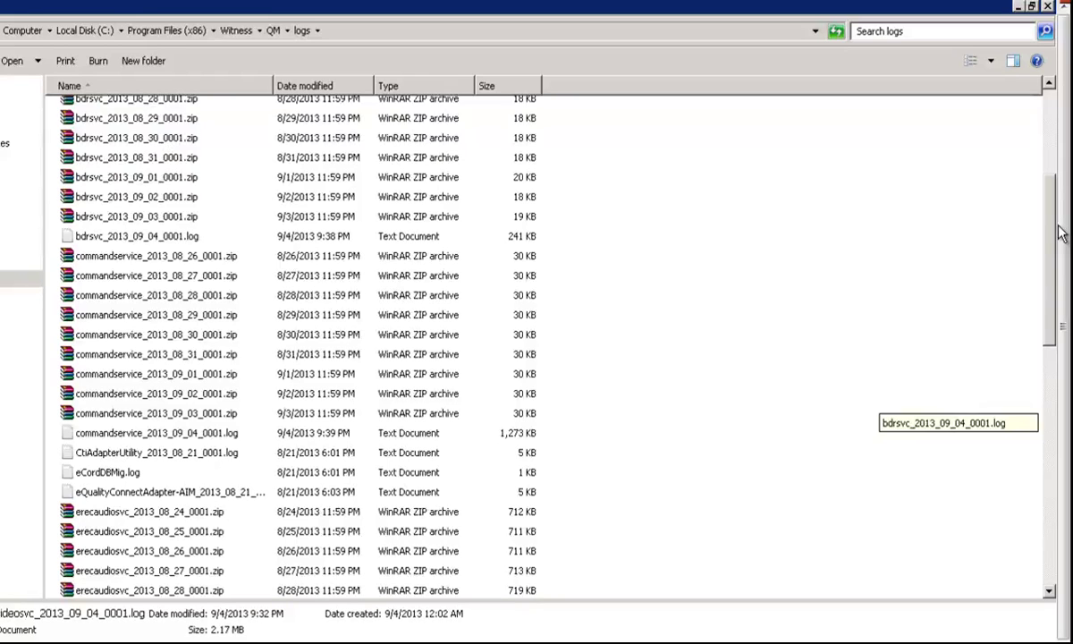
pyautogui.moveTo(1060, 234); pyautogui.dragTo(1061, 205)
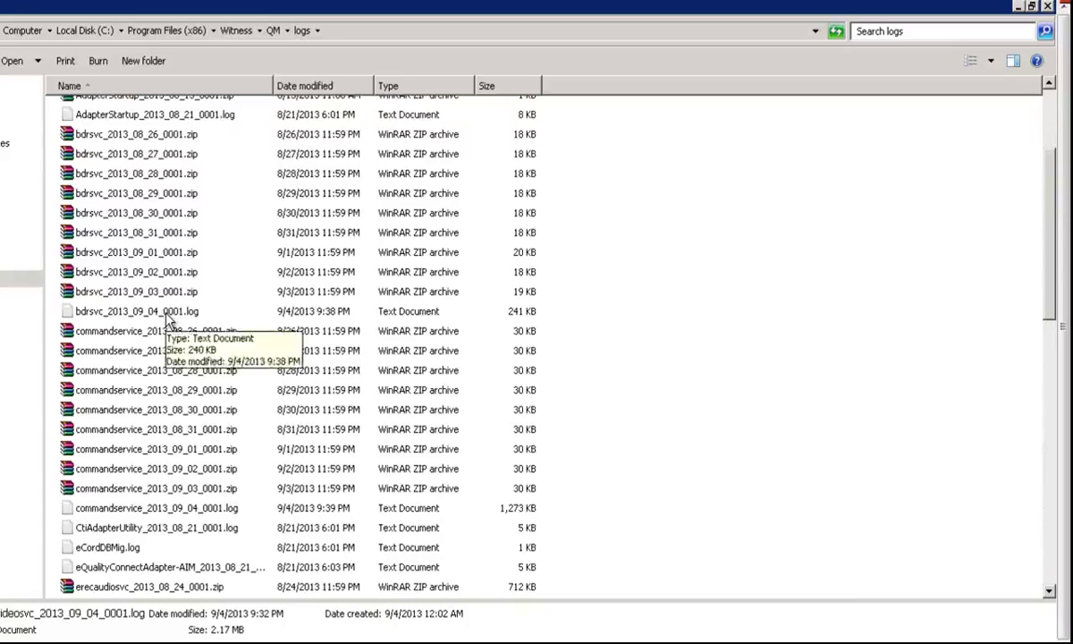
pyautogui.doubleClick(166, 315)
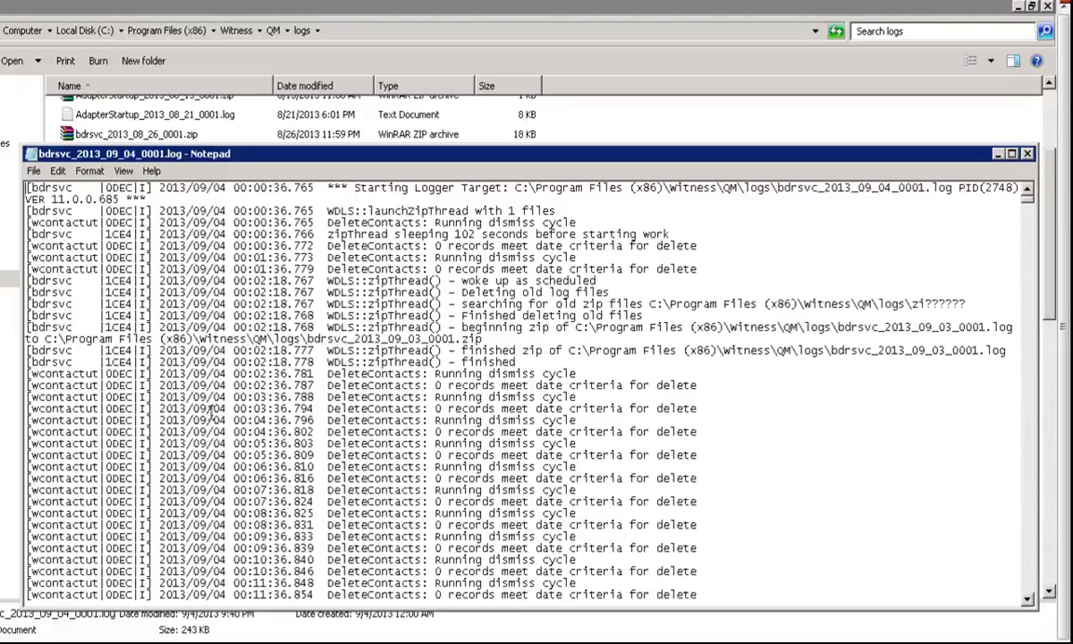
pyautogui.moveTo(149, 398); pyautogui.dragTo(139, 397)
pyautogui.scroll(-6, 1032, 250)
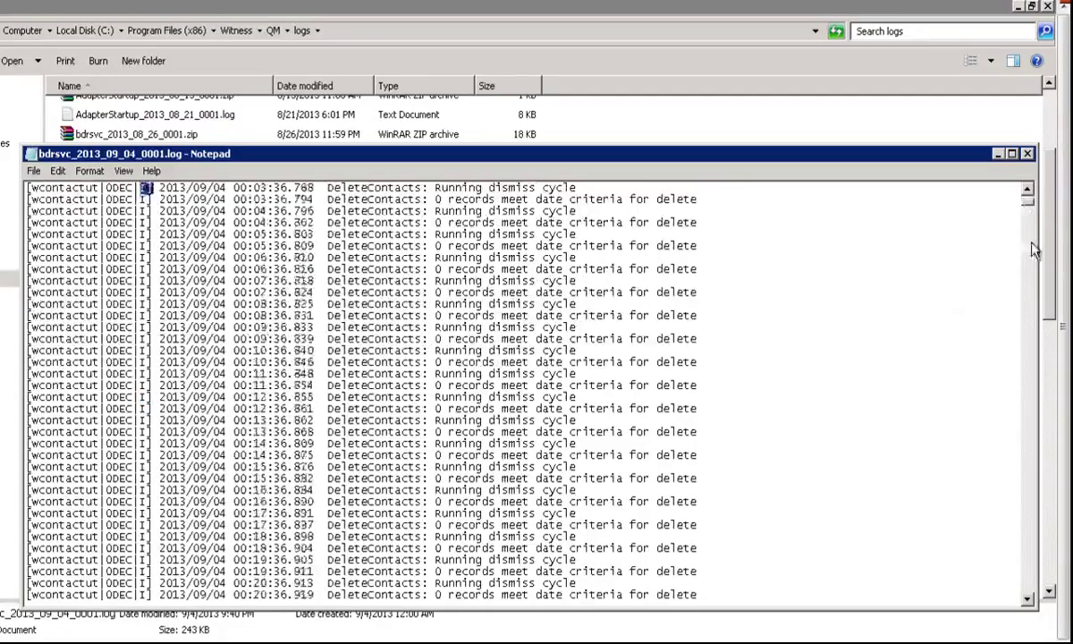
pyautogui.moveTo(1033, 251); pyautogui.dragTo(1045, 611)
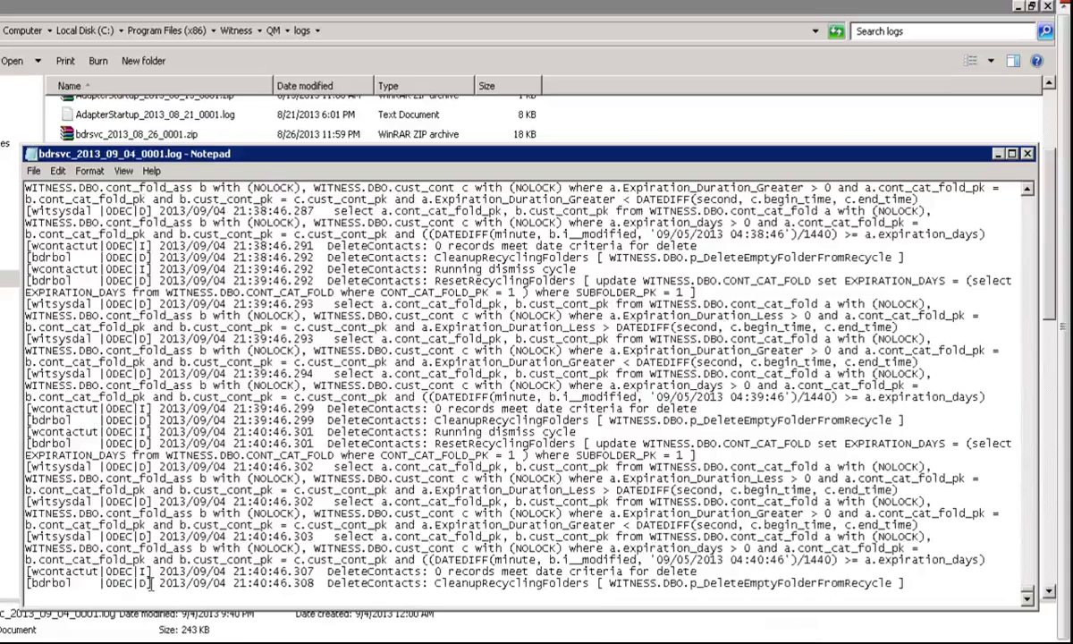
pyautogui.moveTo(145, 583); pyautogui.dragTo(134, 583)
pyautogui.moveTo(157, 535); pyautogui.dragTo(141, 536)
pyautogui.moveTo(153, 465); pyautogui.dragTo(136, 466)
pyautogui.click(1027, 154)
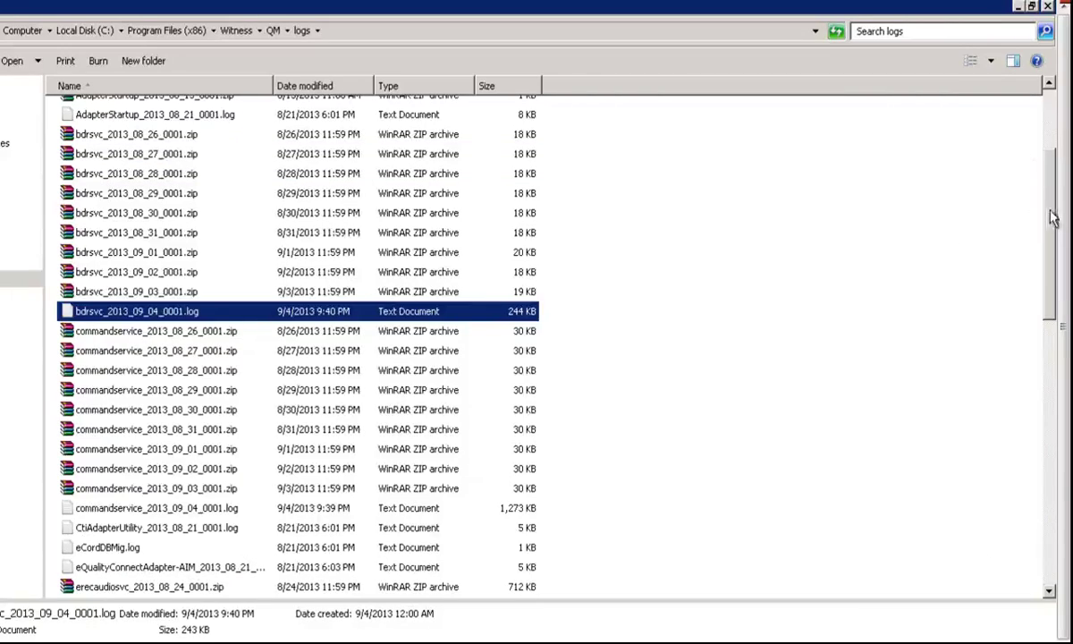
# - Scroll back to the top of the logs list and select the folder's full path in the address bar
pyautogui.scroll(3, 1047, 223)
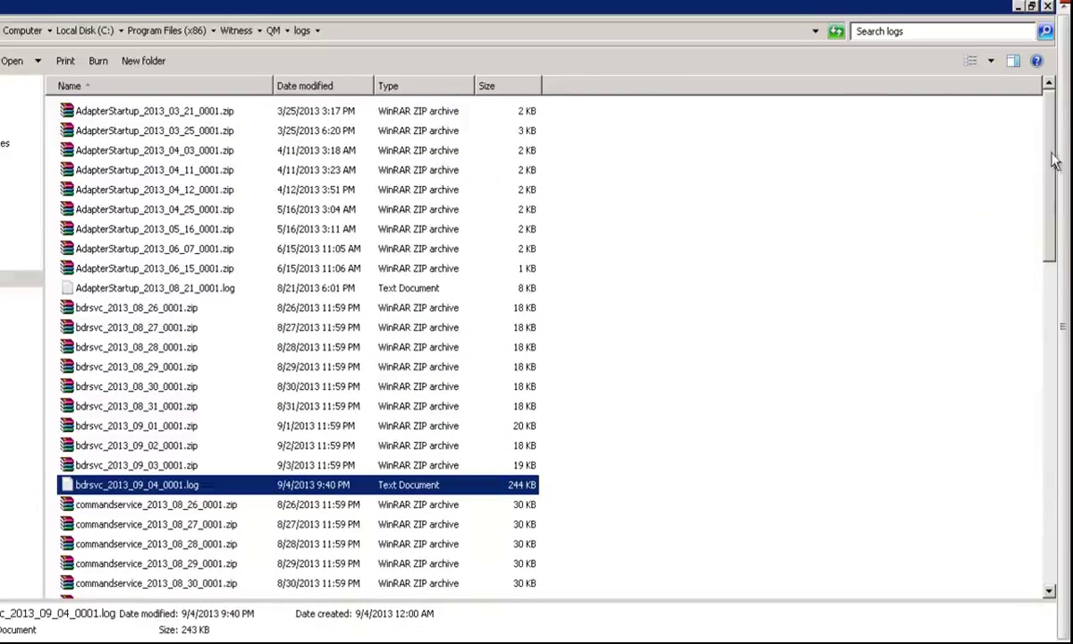
pyautogui.moveTo(1051, 152)
pyautogui.mouseDown()
pyautogui.moveTo(1060, 479)
pyautogui.moveTo(1062, 161)
pyautogui.mouseUp()
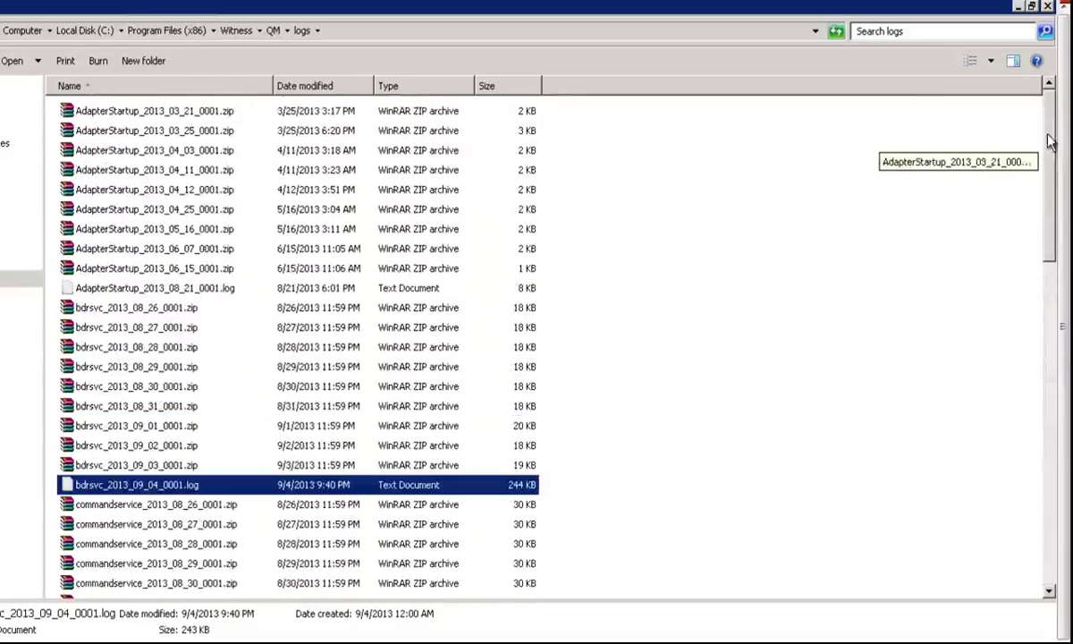
pyautogui.click(350, 32)
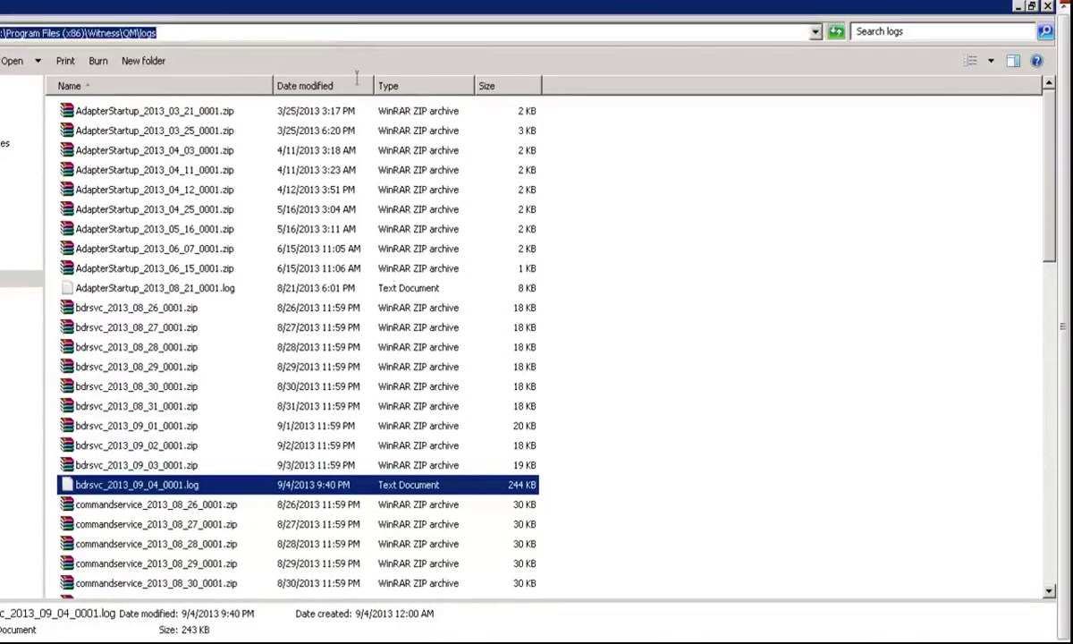